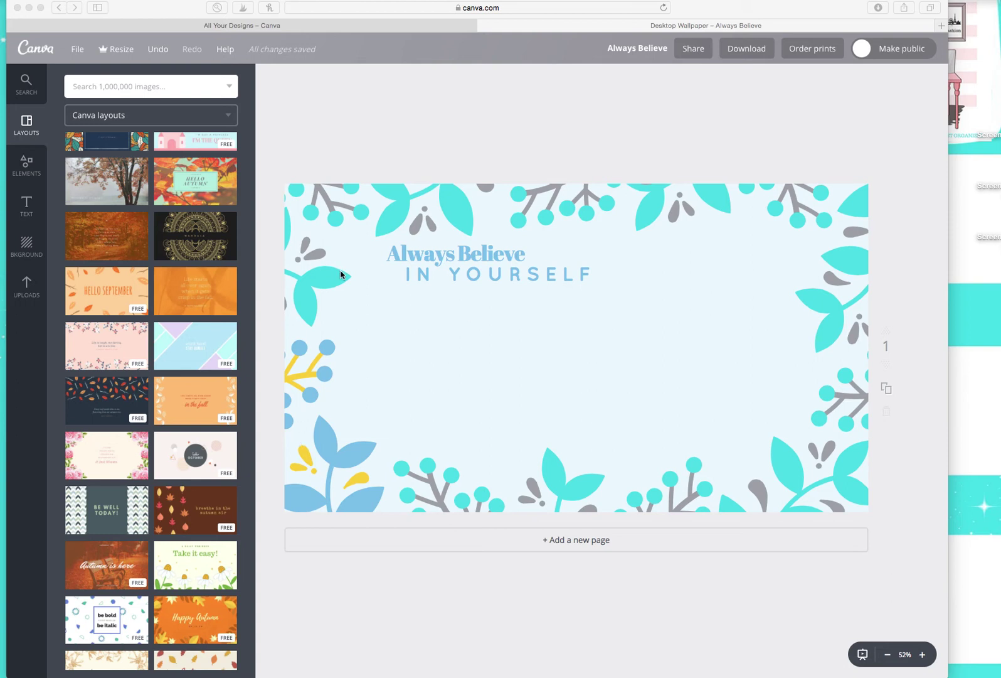
# Step: Recolour the yellow and blue berry branch on the wallpaper's left edge entirely in the brand grey
pyautogui.click(306, 373)
pyautogui.click(306, 372)
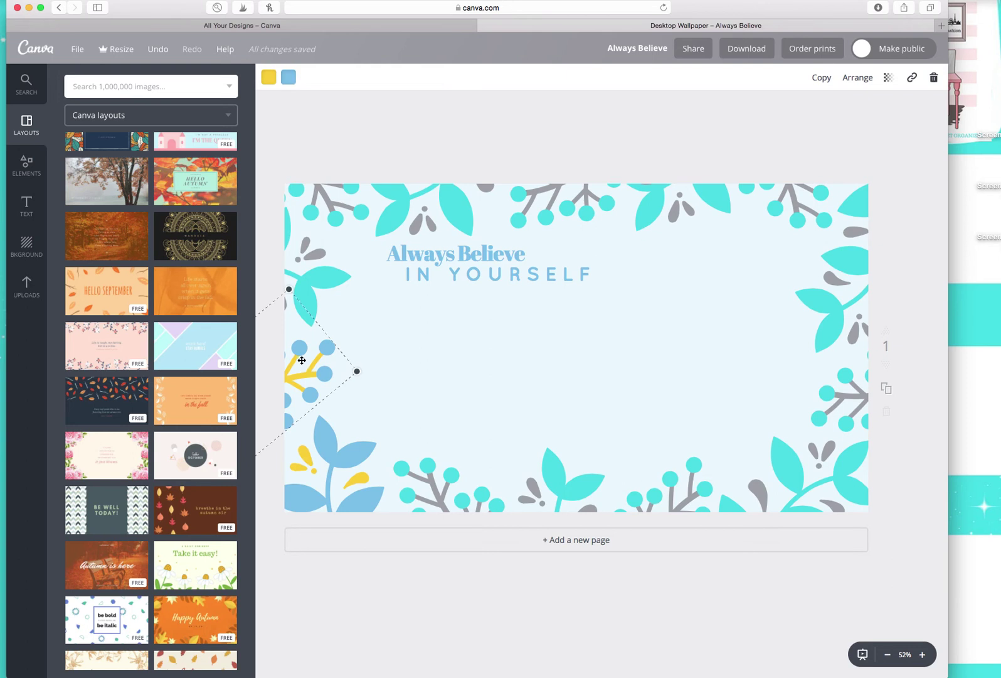
pyautogui.click(269, 77)
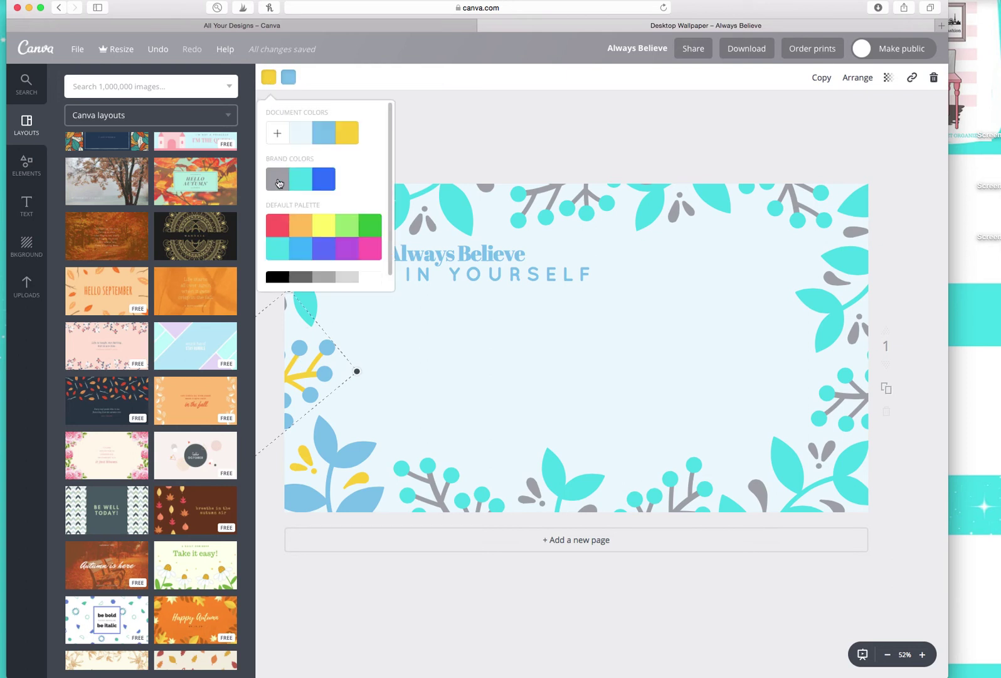
pyautogui.click(284, 183)
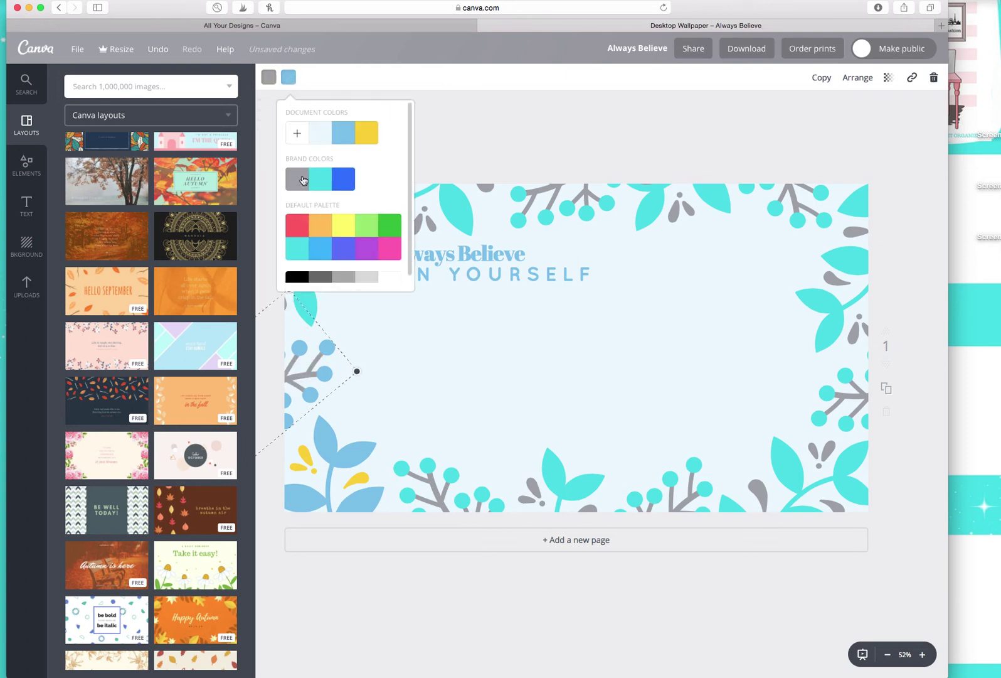
pyautogui.click(303, 180)
# Step: Recolour the lower-left leaf plant, changing its yellow parts to brand grey and its blue parts to brand turquoise
pyautogui.click(327, 438)
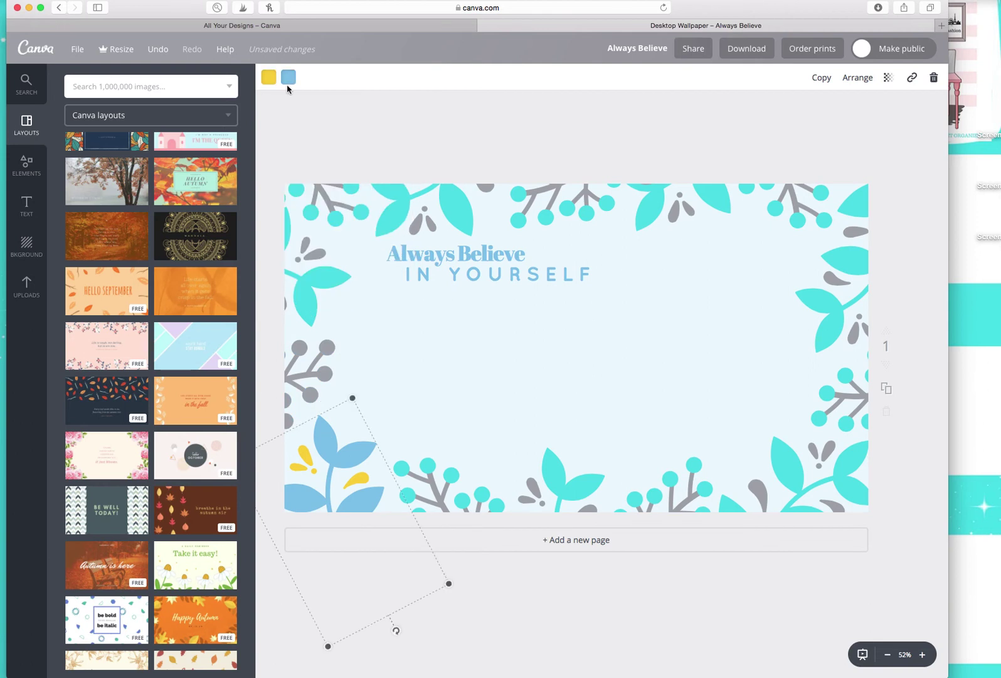
pyautogui.click(268, 77)
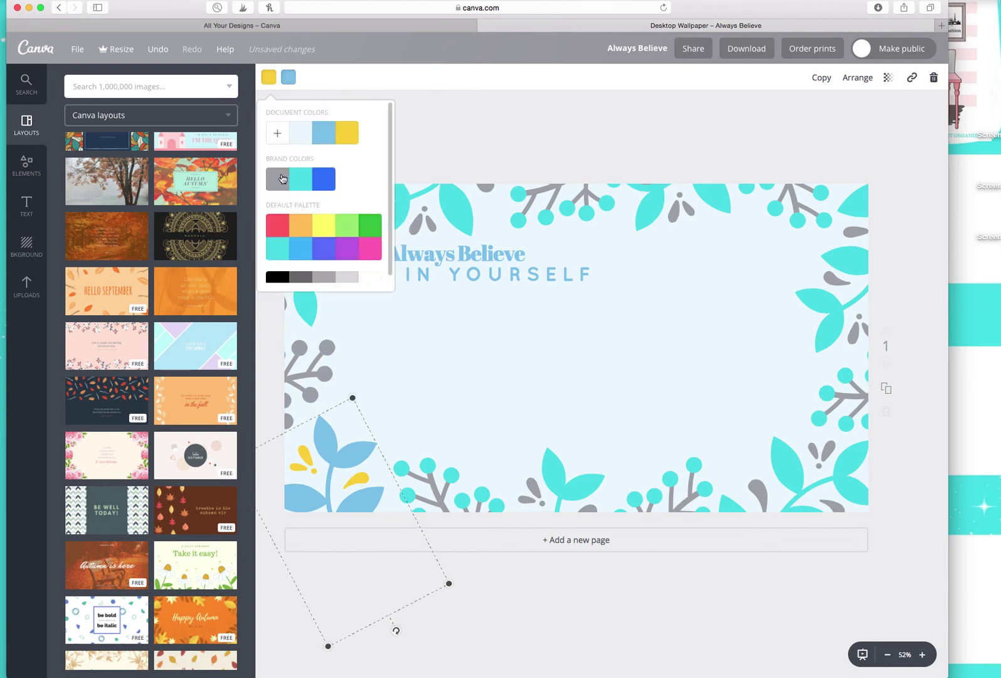
pyautogui.click(284, 179)
pyautogui.click(288, 78)
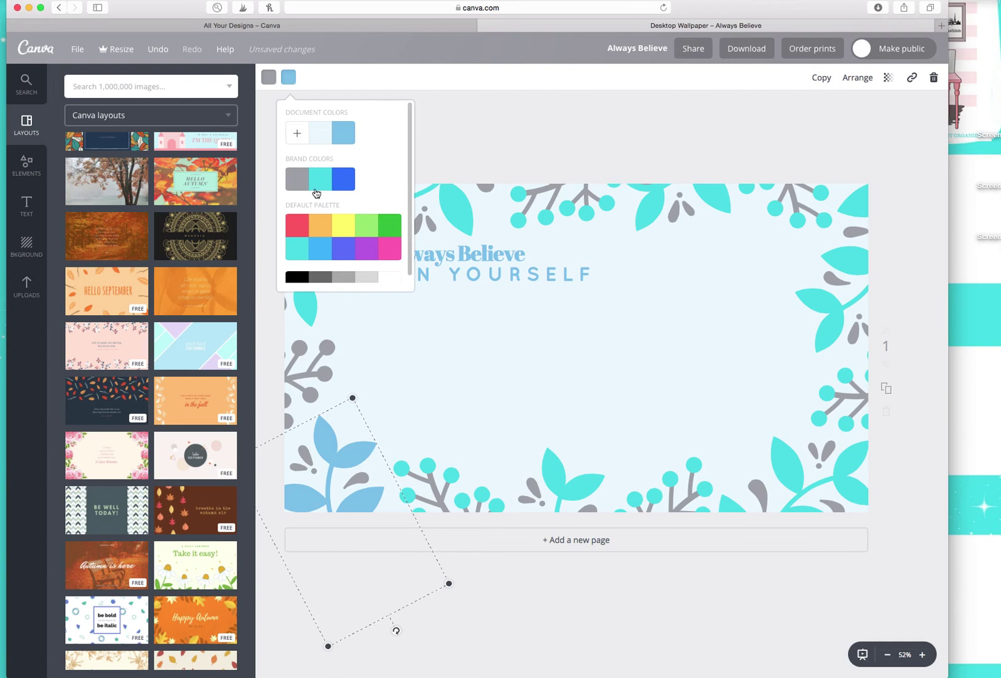
pyautogui.click(317, 179)
pyautogui.click(463, 122)
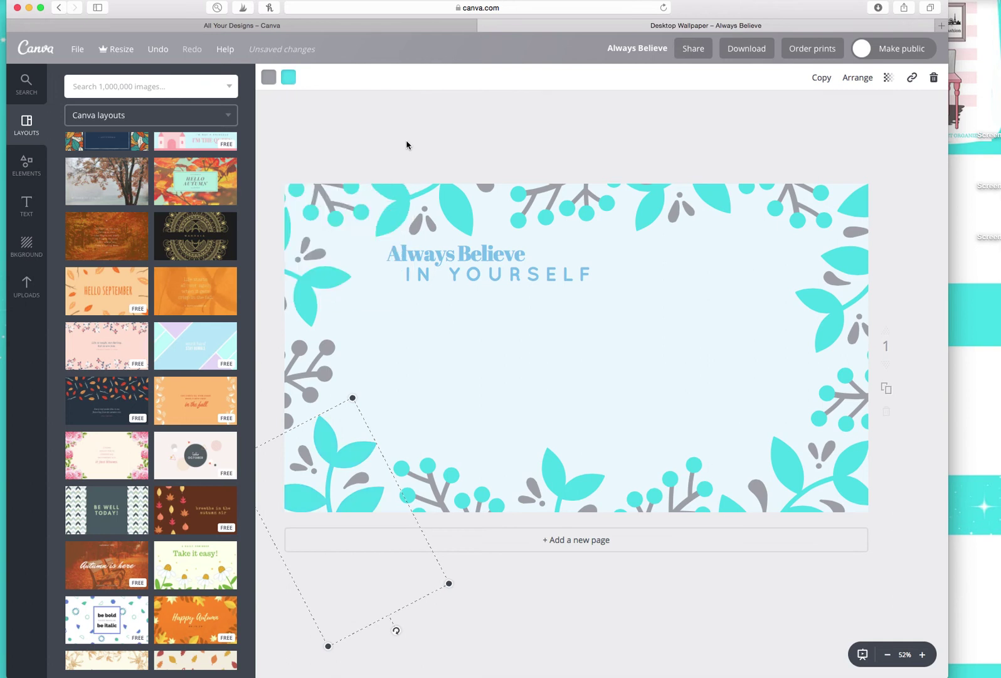
# Step: View the fonts available for the "Always Believe" text
pyautogui.click(438, 254)
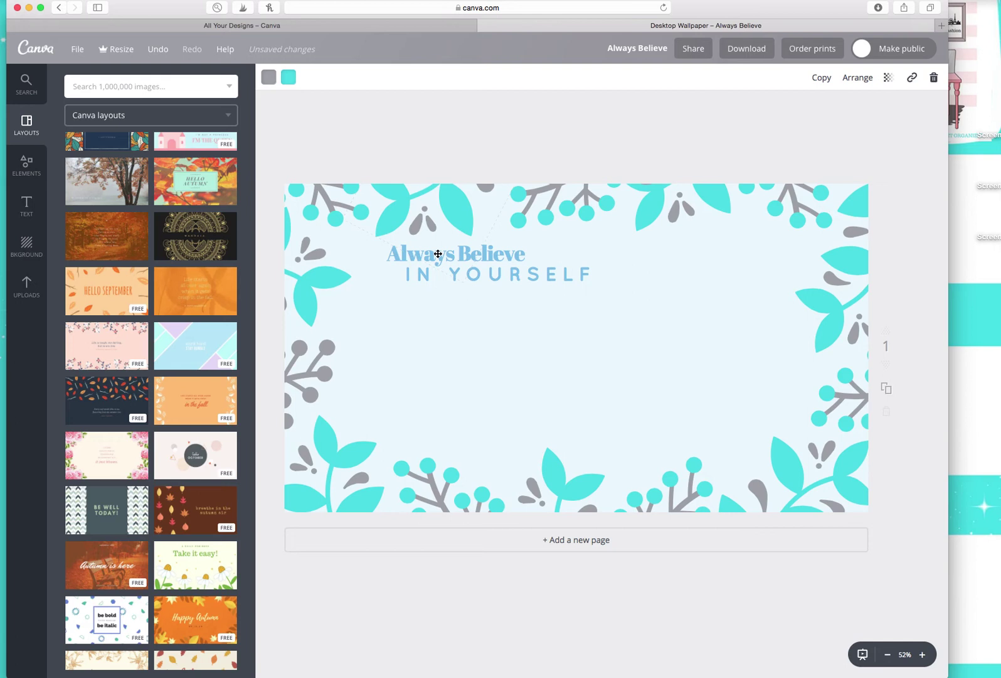
pyautogui.click(400, 257)
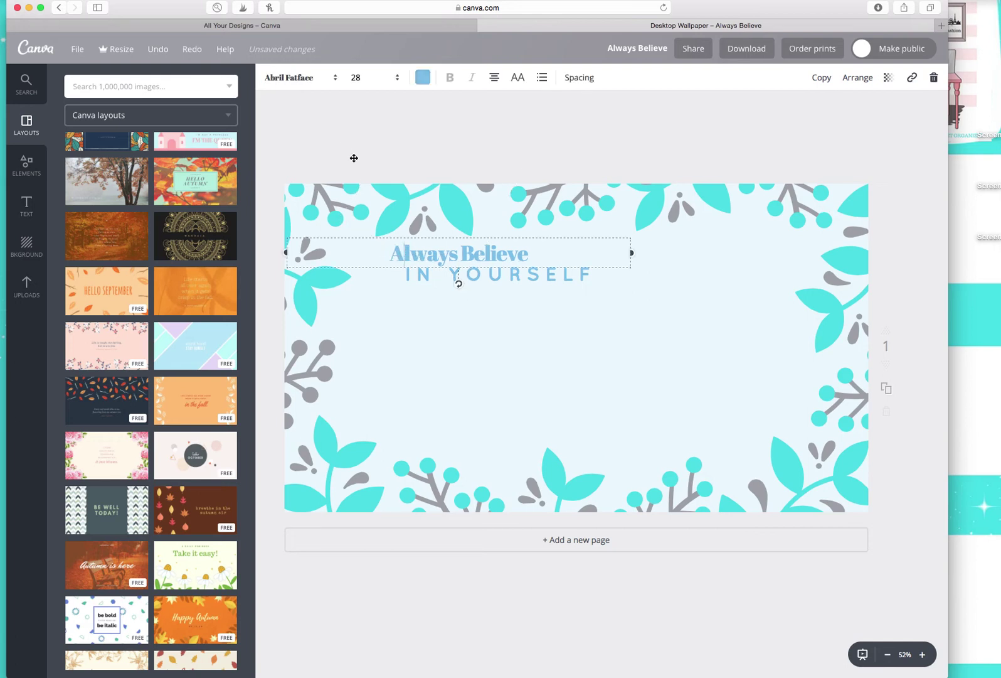
pyautogui.click(335, 78)
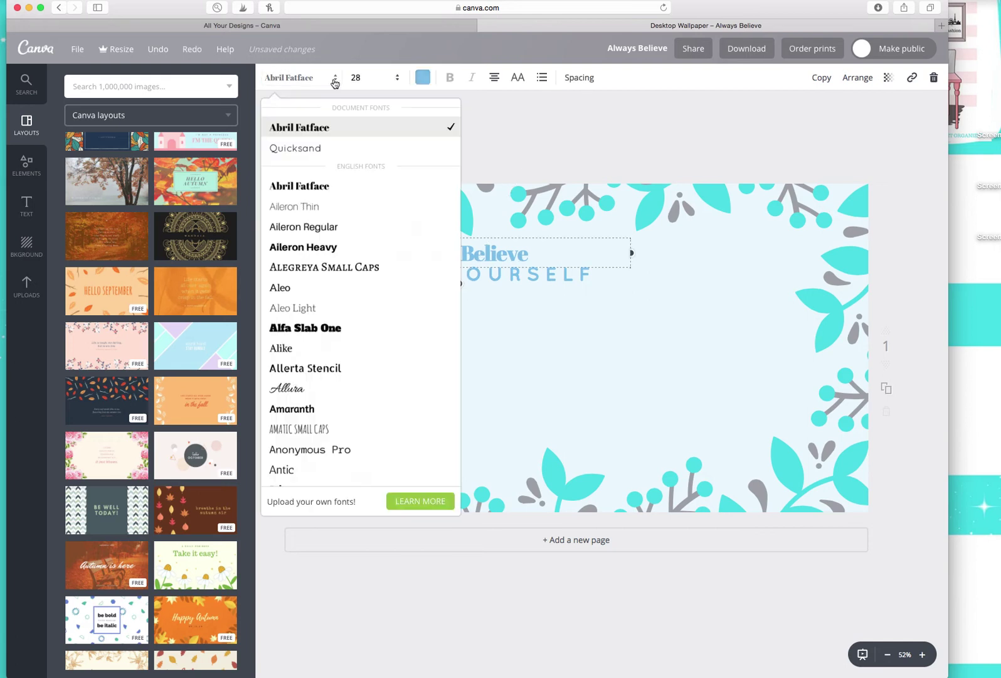
pyautogui.click(317, 135)
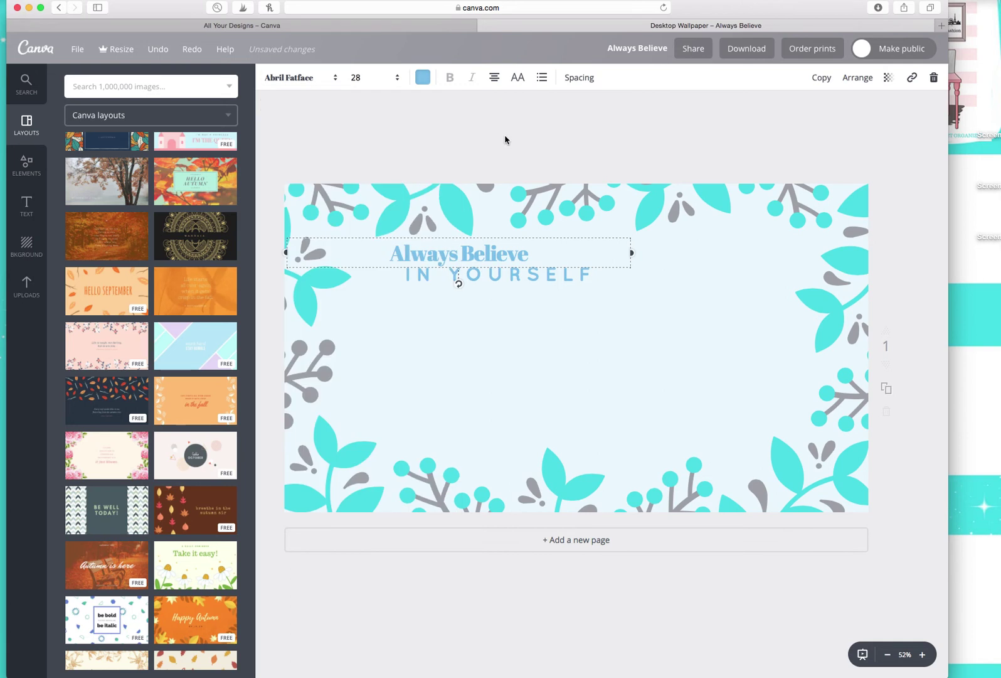
pyautogui.click(502, 140)
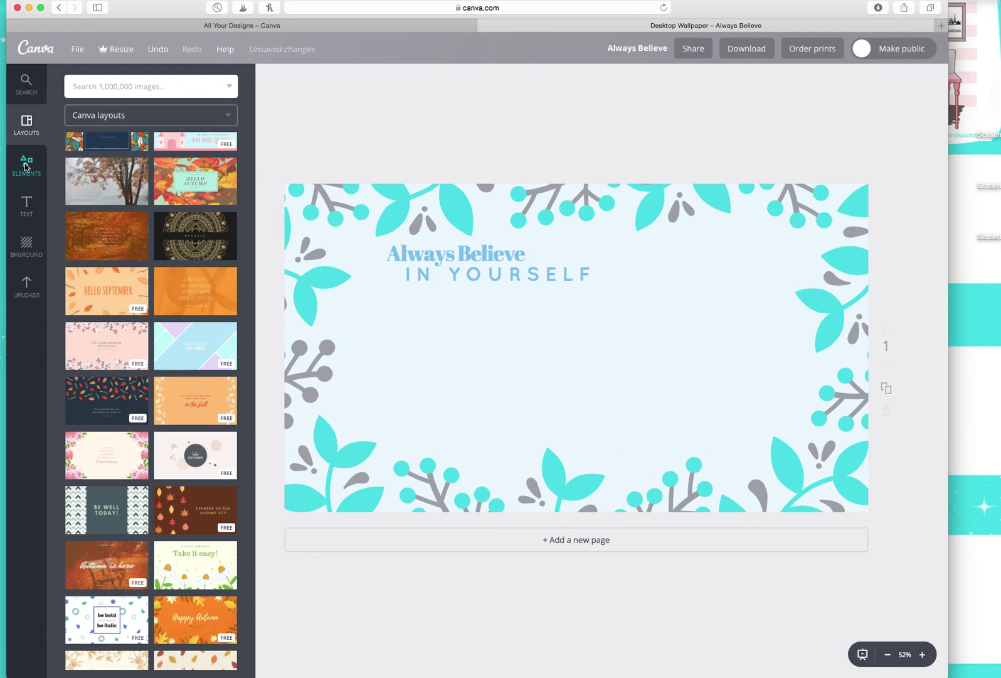
# Step: Add a filled rounded-corner square and reshape it into a wide box covering the lower-left part of the wallpaper
pyautogui.click(25, 167)
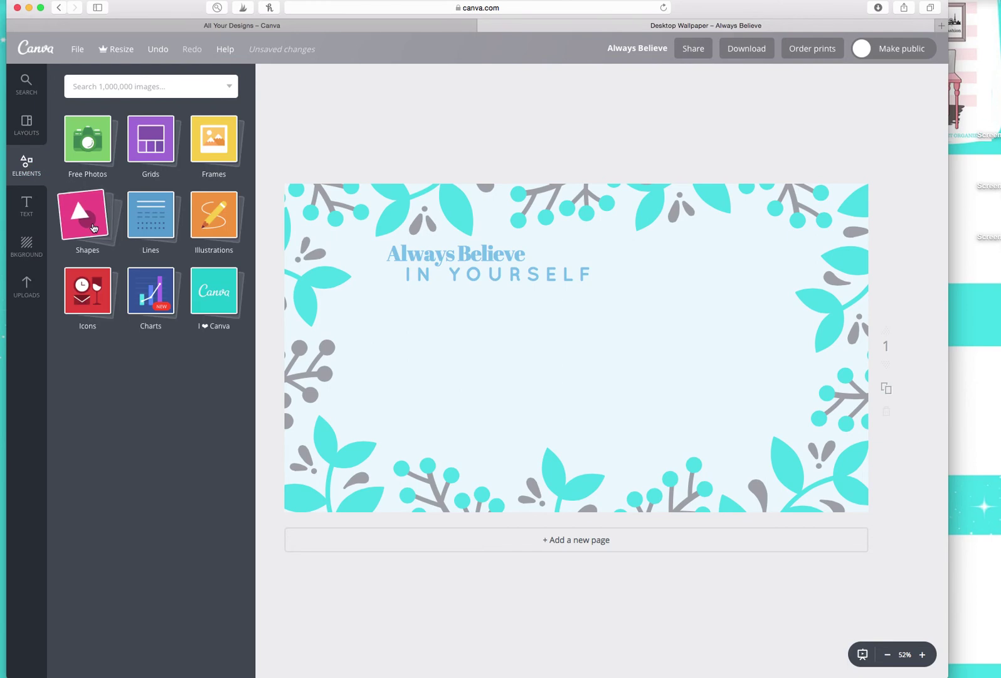
pyautogui.click(93, 227)
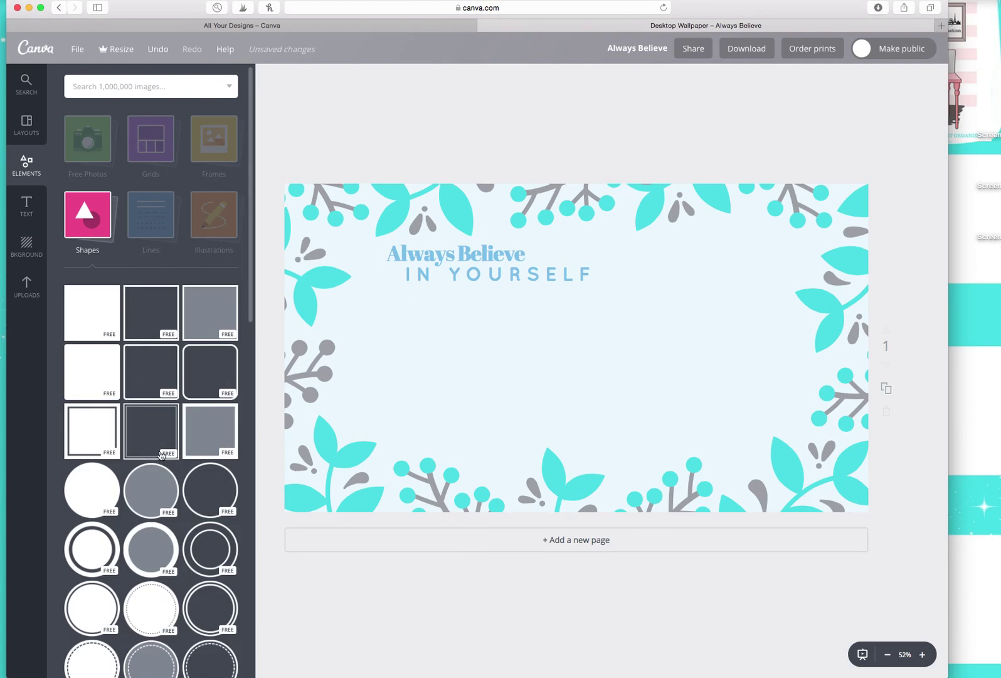
pyautogui.click(93, 366)
pyautogui.click(575, 190)
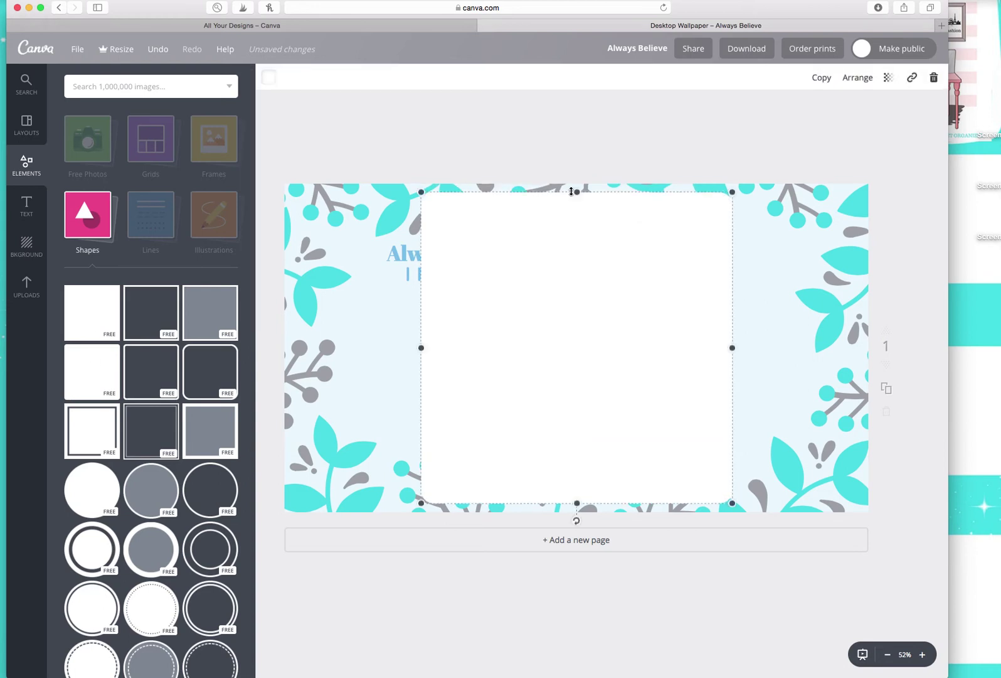
pyautogui.moveTo(578, 192); pyautogui.dragTo(575, 306)
pyautogui.moveTo(731, 404); pyautogui.dragTo(678, 412)
pyautogui.moveTo(464, 394)
pyautogui.mouseDown()
pyautogui.moveTo(420, 389)
pyautogui.moveTo(460, 386)
pyautogui.mouseUp()
# Step: Fill the wide rounded box with white
pyautogui.click(269, 77)
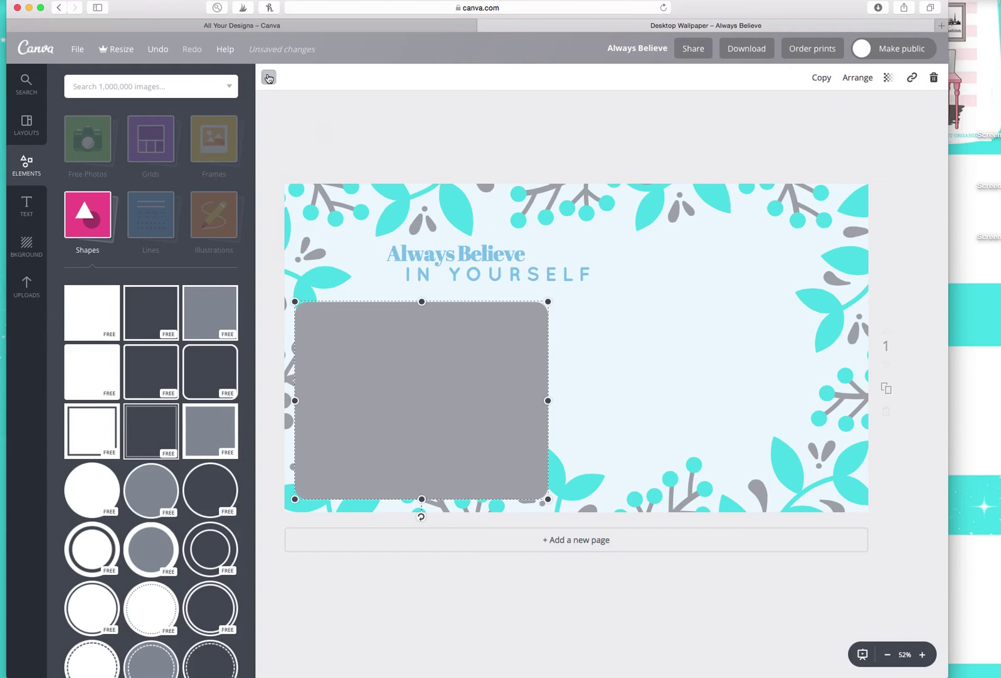
pyautogui.click(369, 278)
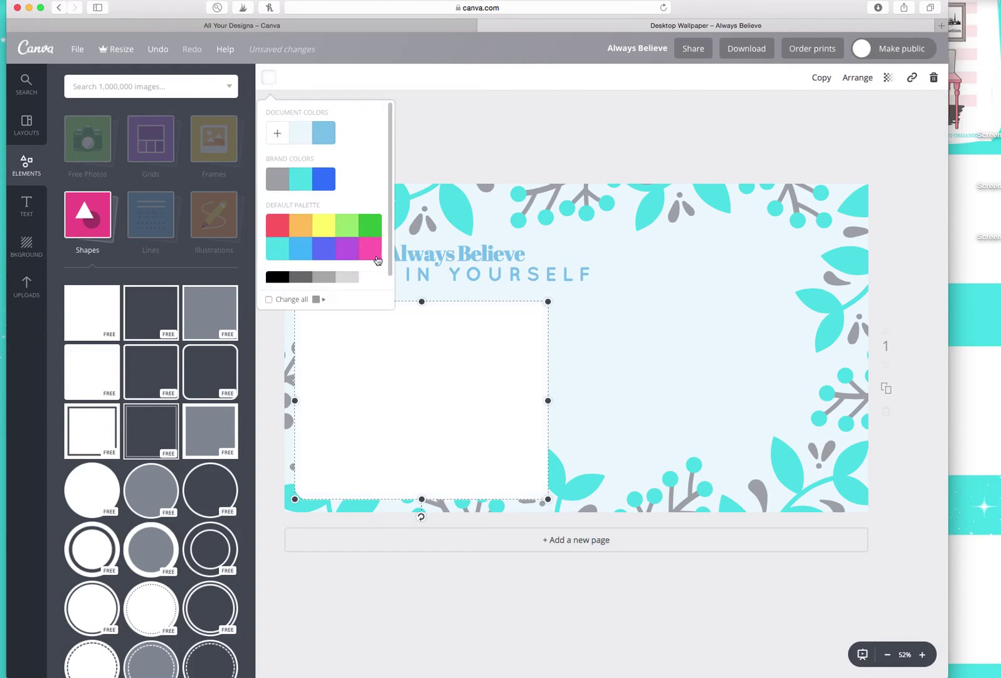
pyautogui.click(496, 138)
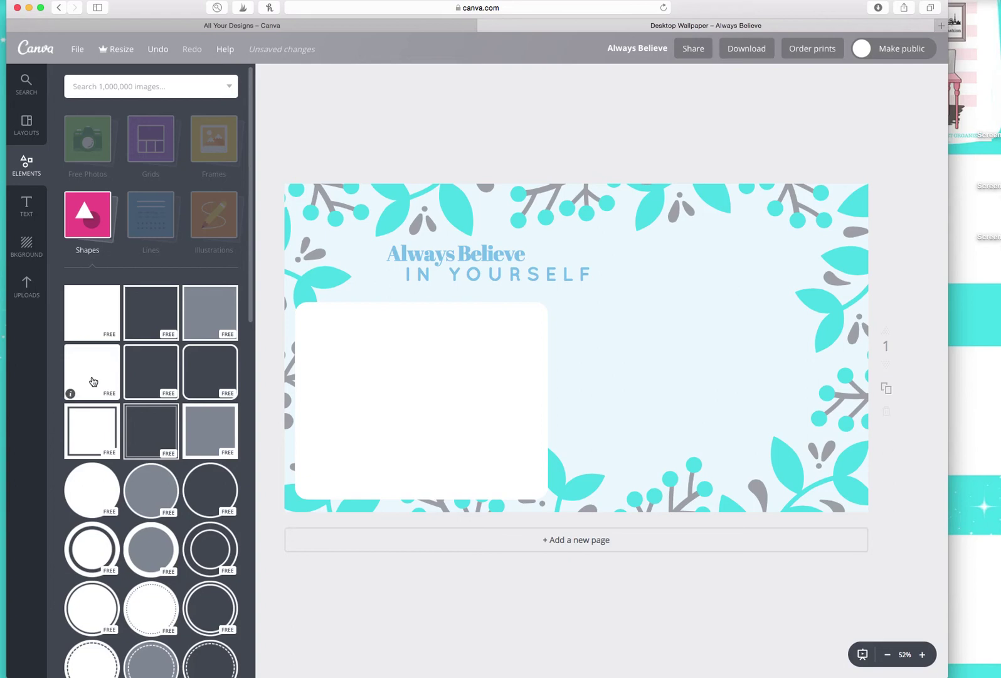
# Step: Add a second filled rounded-corner square, narrow it into a tall column and place it near the wallpaper's right edge
pyautogui.click(93, 381)
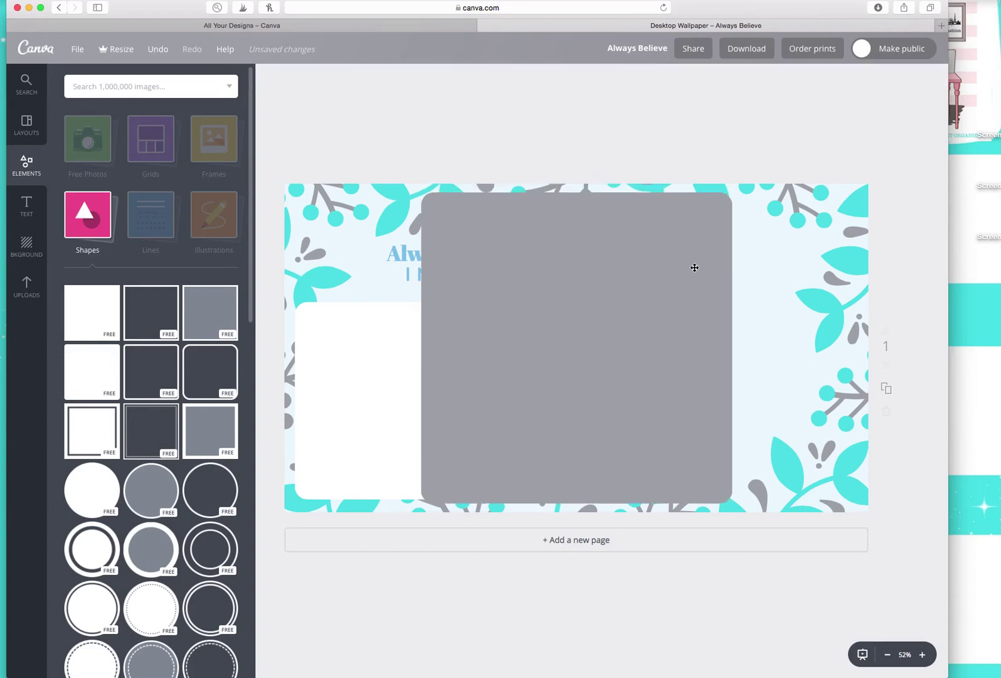
pyautogui.click(638, 246)
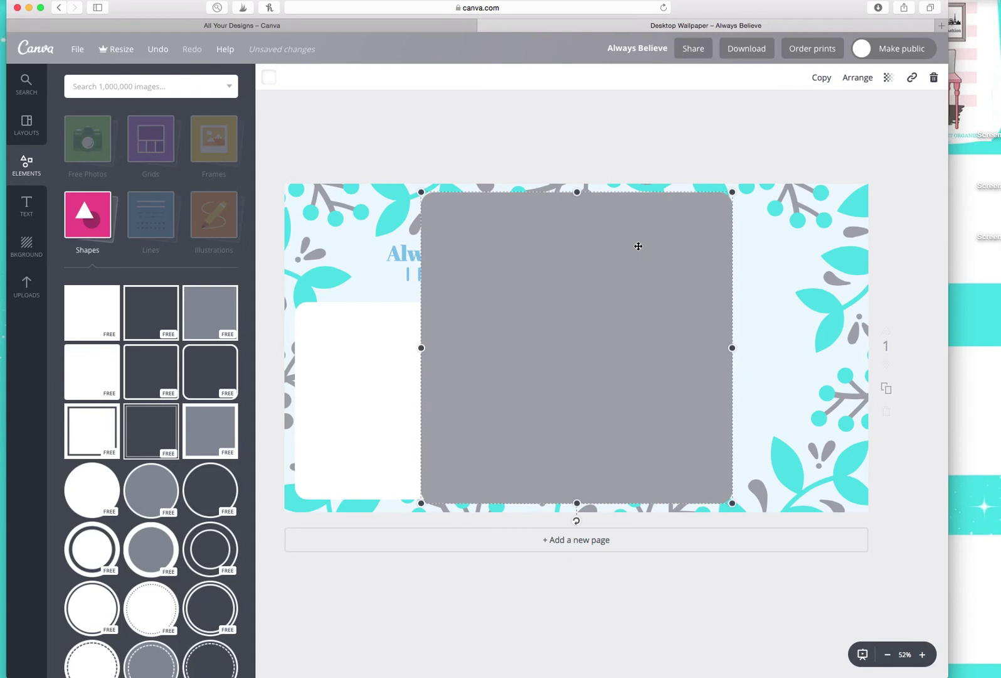
pyautogui.press('Escape')
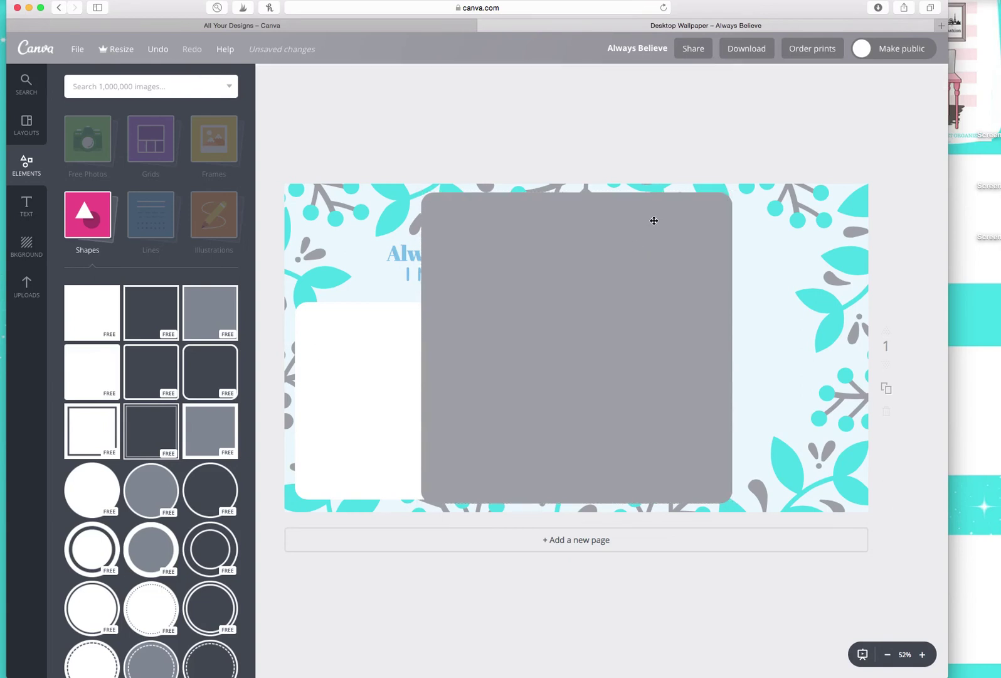
pyautogui.moveTo(728, 347); pyautogui.dragTo(549, 350)
pyautogui.moveTo(485, 269); pyautogui.dragTo(787, 272)
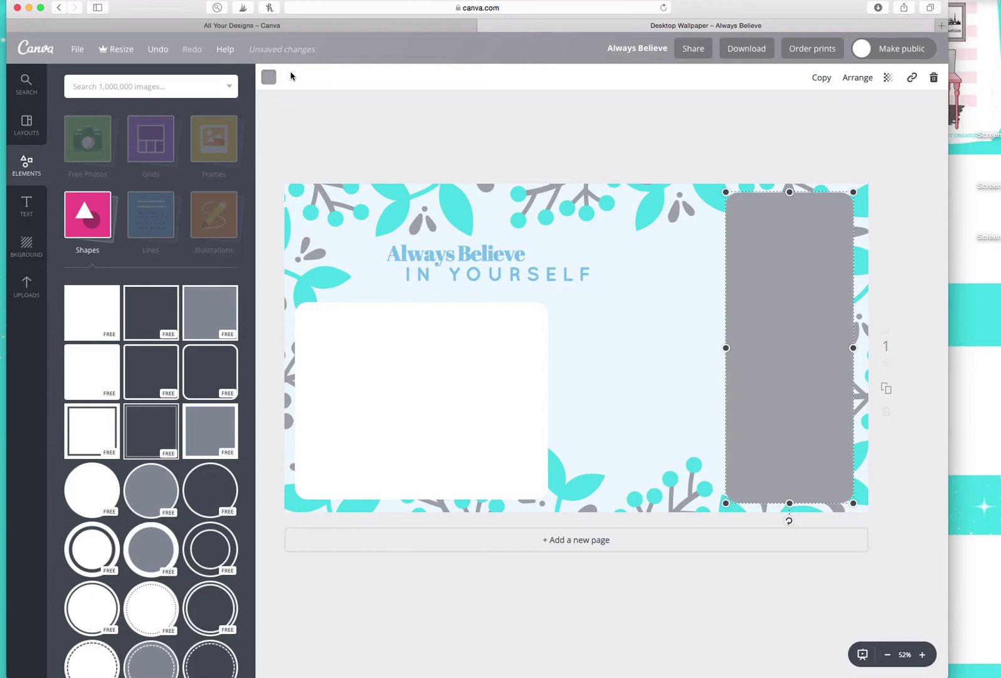
# Step: Fill the tall rounded column with white
pyautogui.click(269, 77)
pyautogui.click(369, 277)
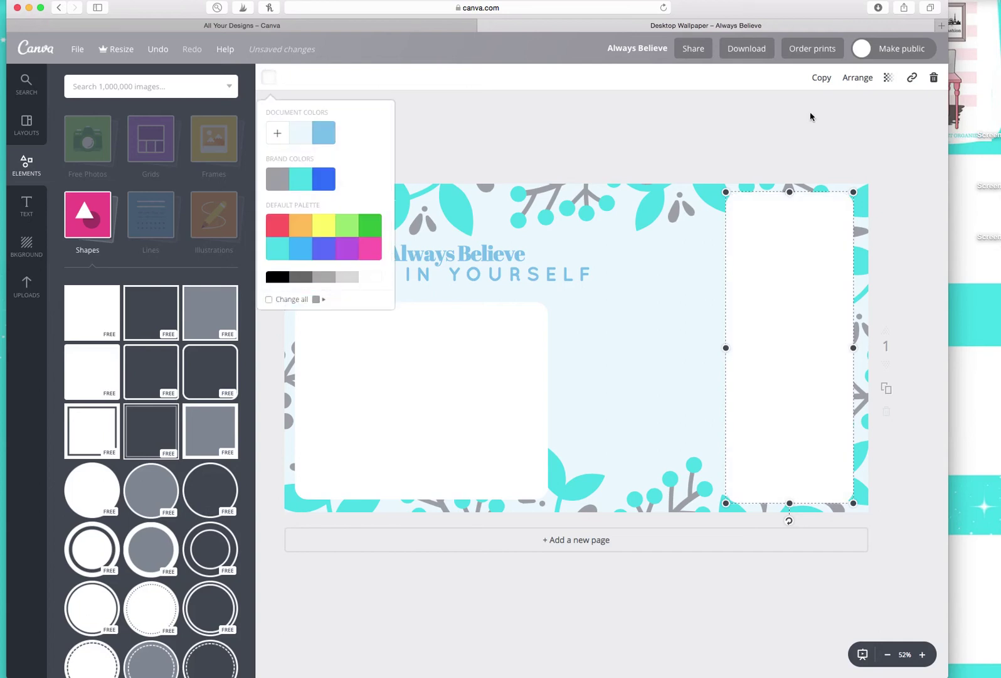
pyautogui.click(795, 251)
# Step: Duplicate the white column and place the copy directly to the left of the original with a small gap
pyautogui.click(821, 77)
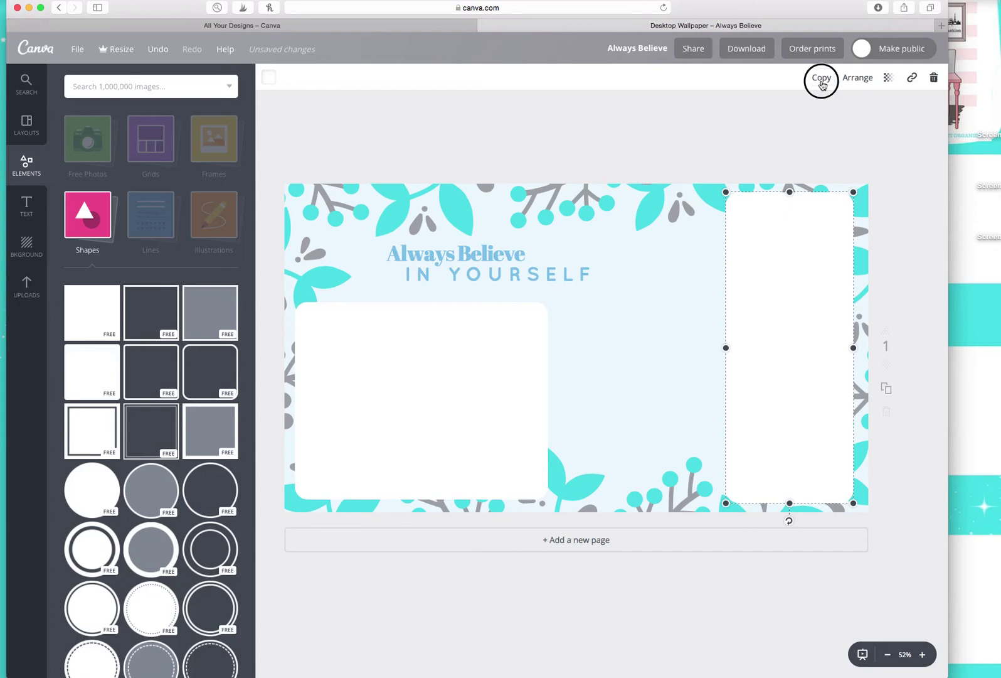
pyautogui.moveTo(785, 245); pyautogui.dragTo(647, 231)
pyautogui.click(629, 138)
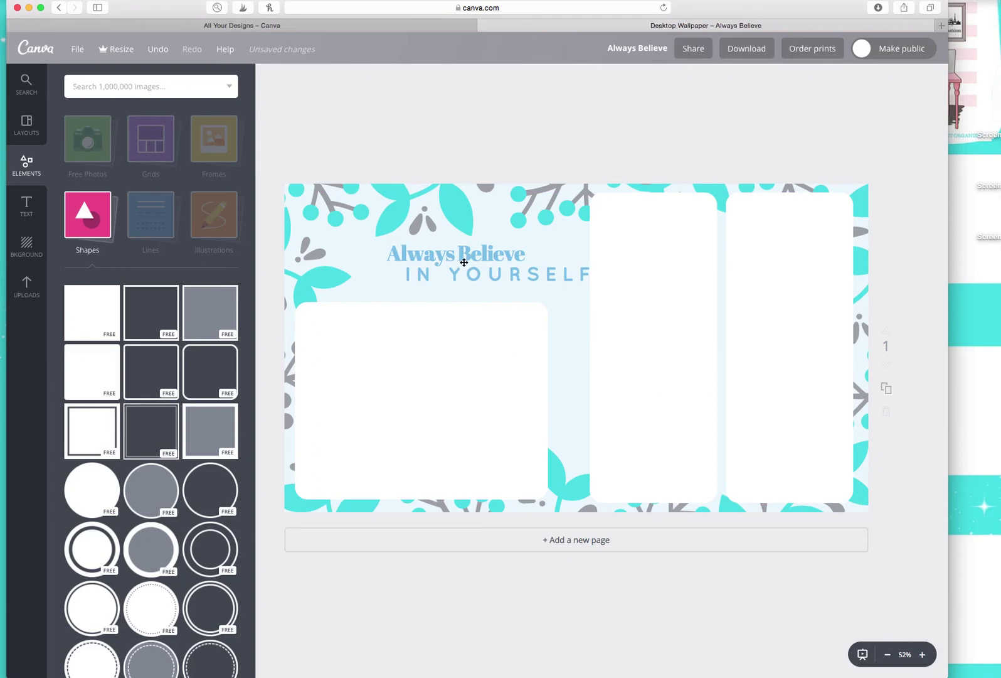
# Step: Shift both lines of the "Always Believe IN YOURSELF" quote slightly left and up, clear of the white column
pyautogui.moveTo(513, 257); pyautogui.dragTo(494, 252)
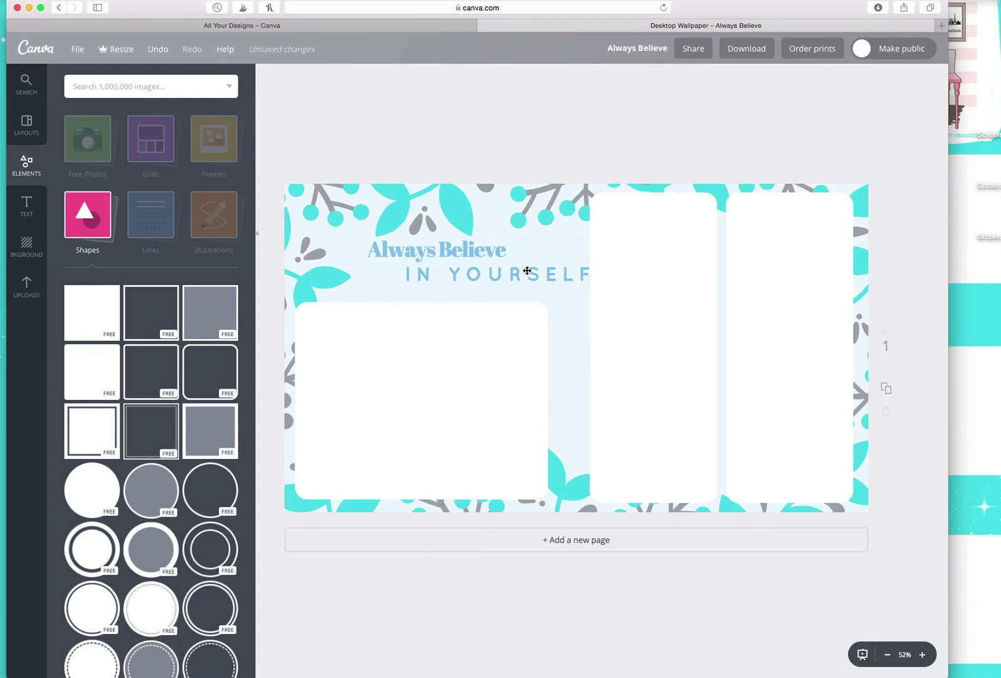
pyautogui.moveTo(542, 277); pyautogui.dragTo(513, 272)
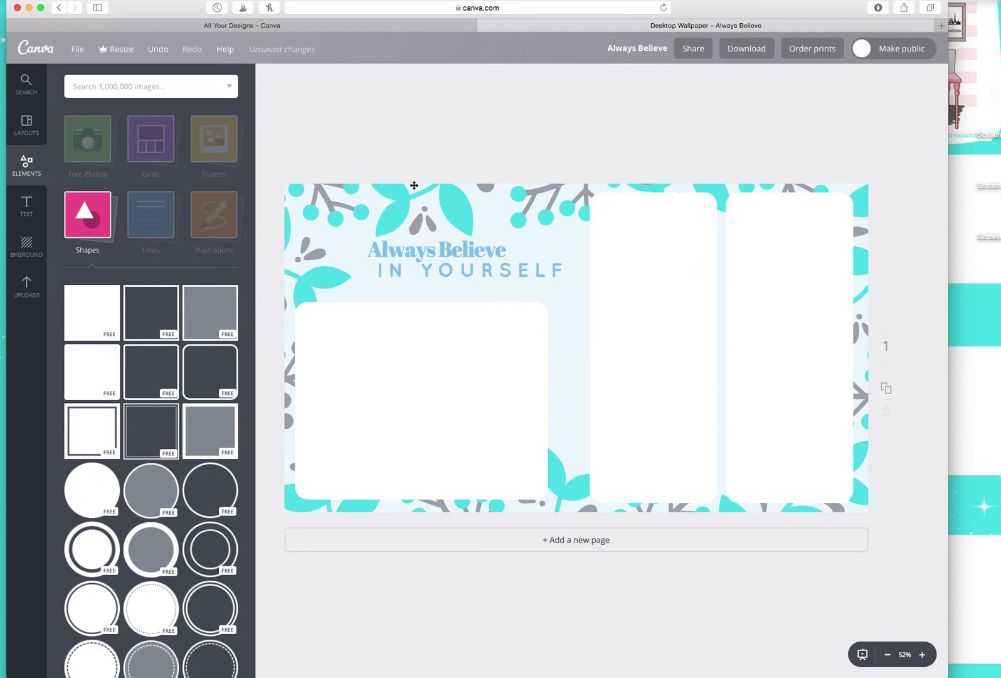
# Step: Add a subheading text in the brand font to the wallpaper and change its wording to "Daily Projects"
pyautogui.click(26, 206)
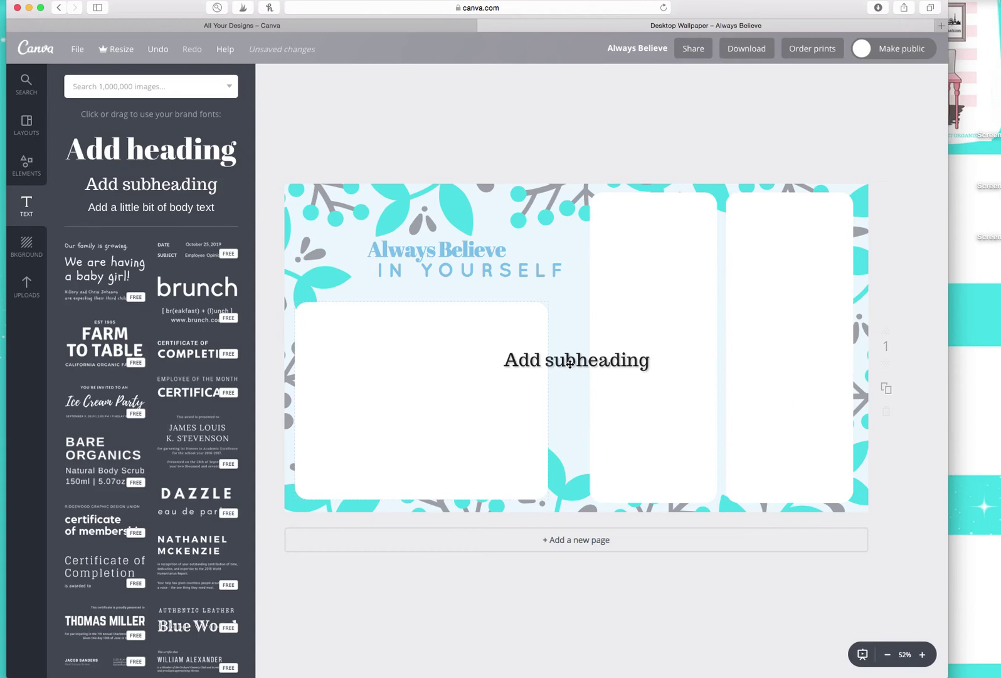
pyautogui.click(589, 364)
pyautogui.doubleClick(631, 363)
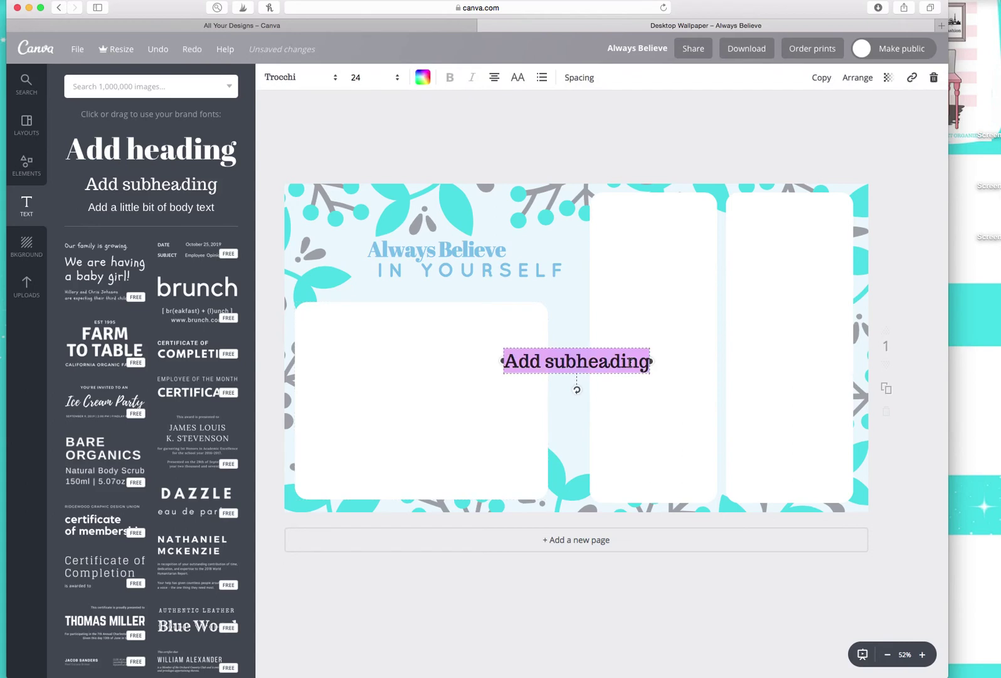
pyautogui.write('T')
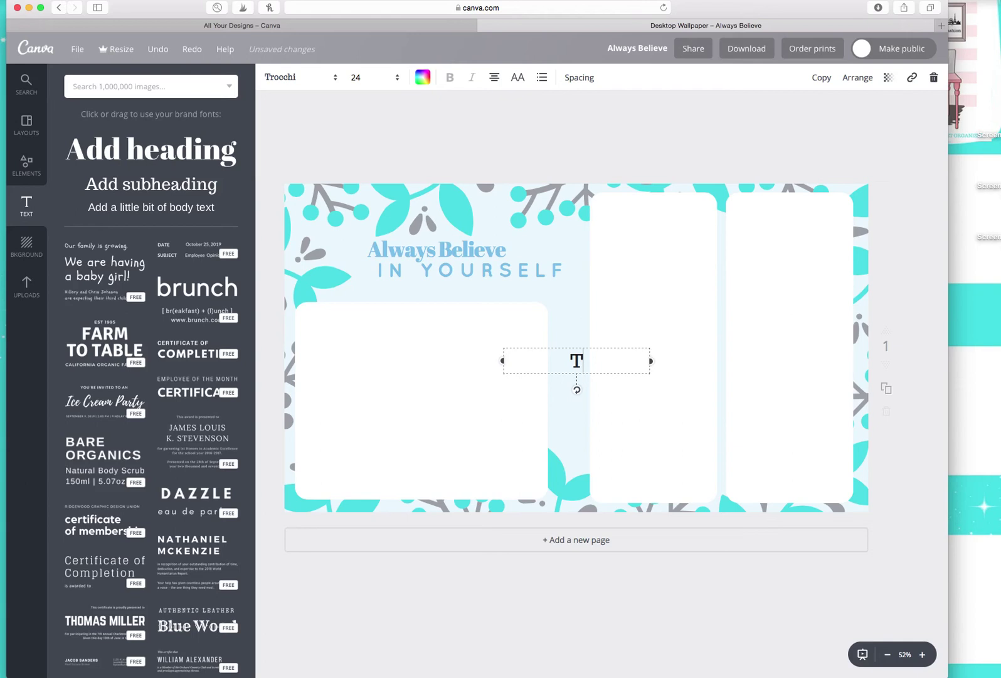
pyautogui.press('BackSpace')
pyautogui.write('Daily Po')
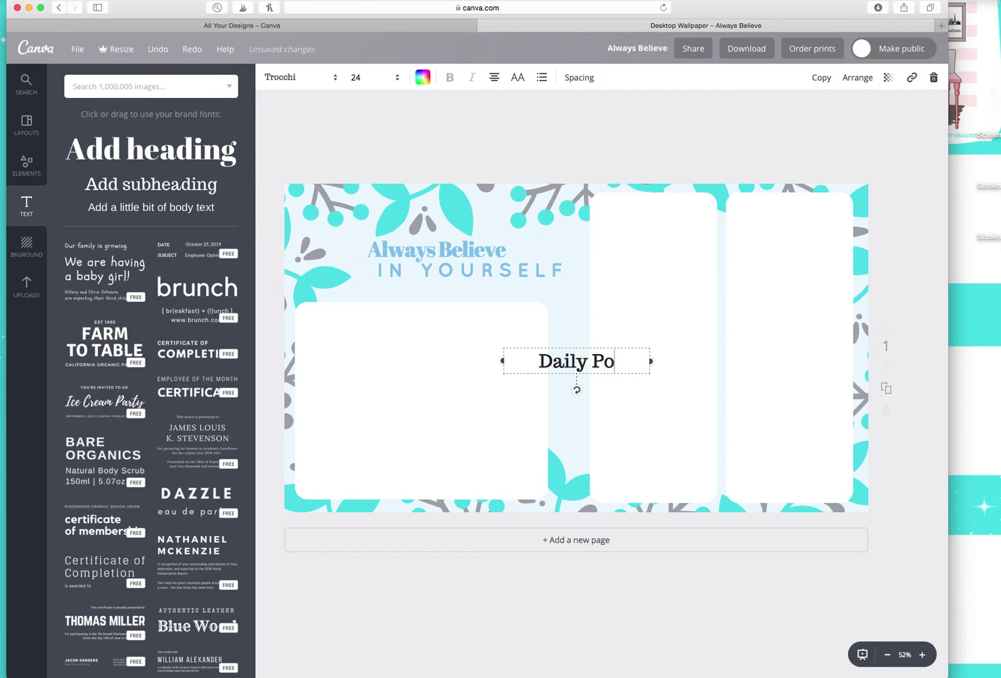
pyautogui.write('Pr')
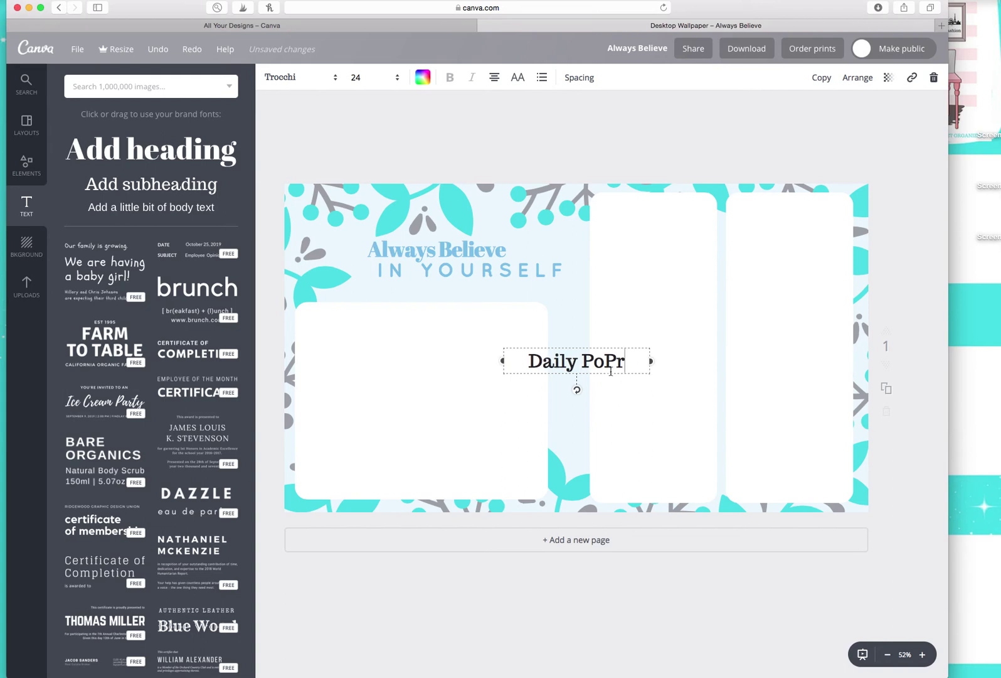
pyautogui.write('oj')
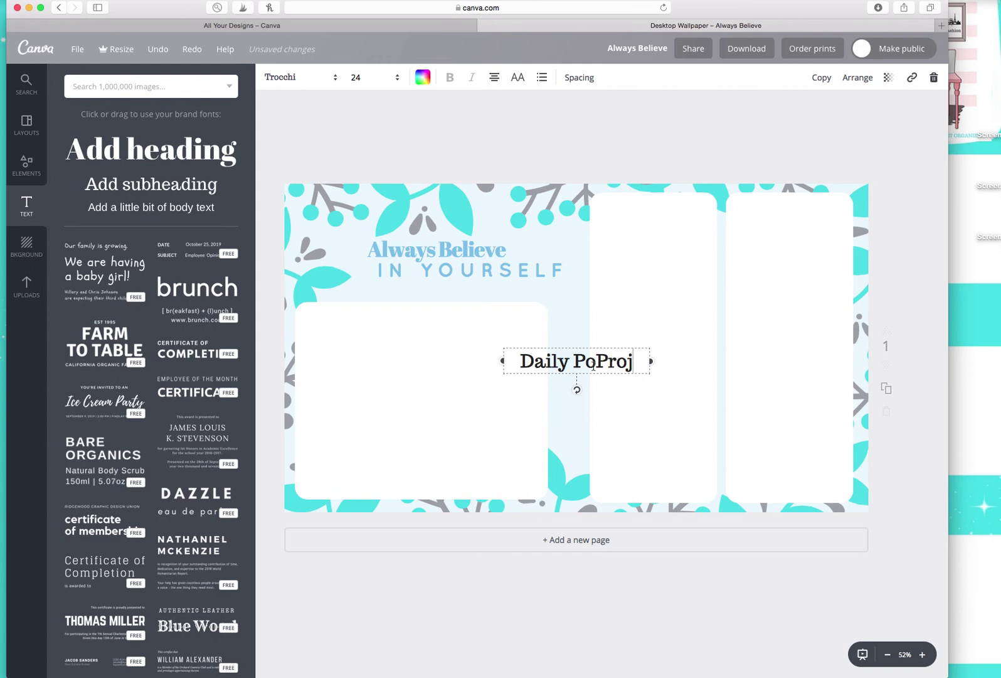
pyautogui.write('ec')
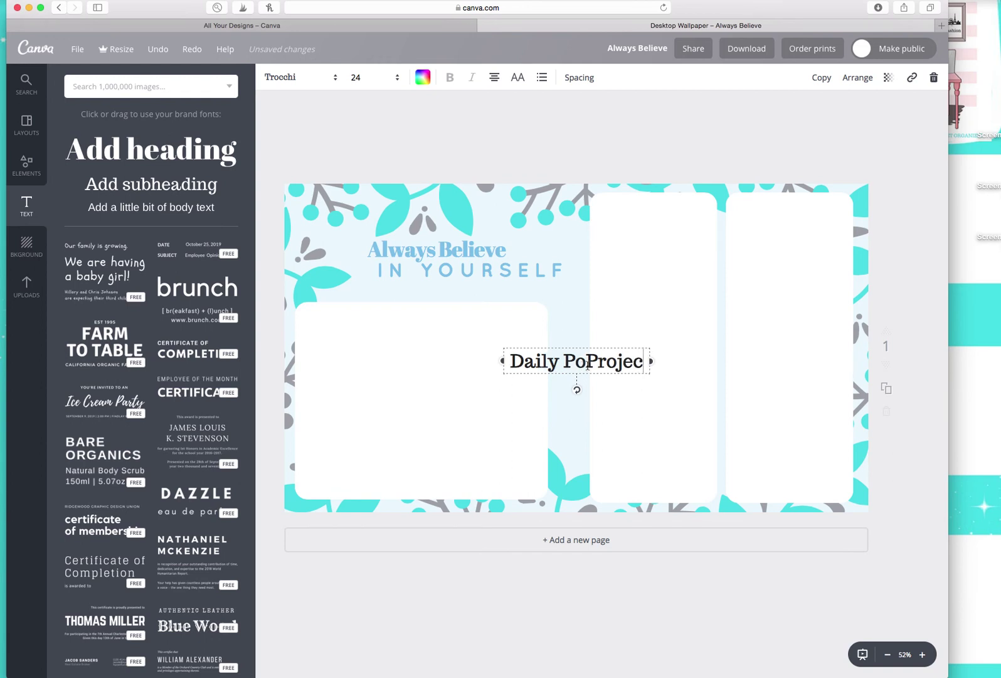
pyautogui.write('t')
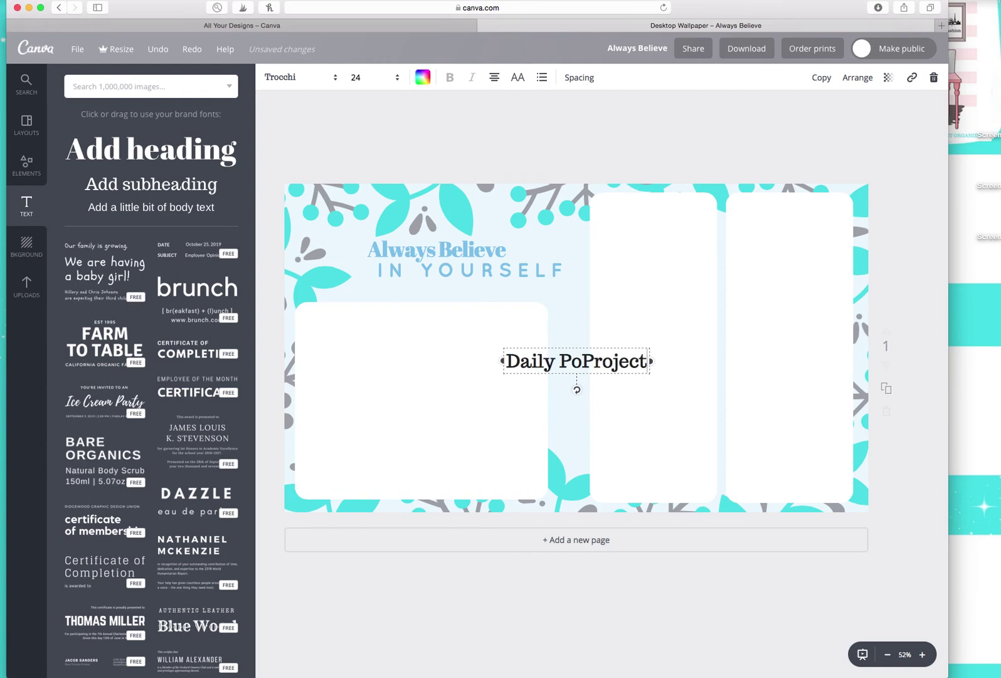
pyautogui.write('s')
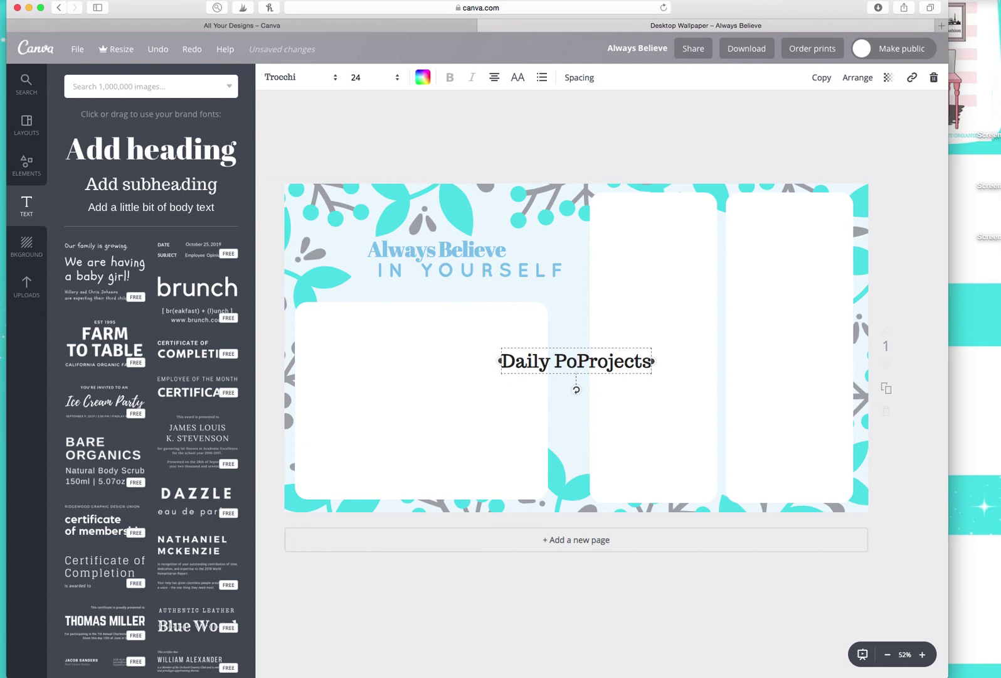
pyautogui.press('BackSpace')
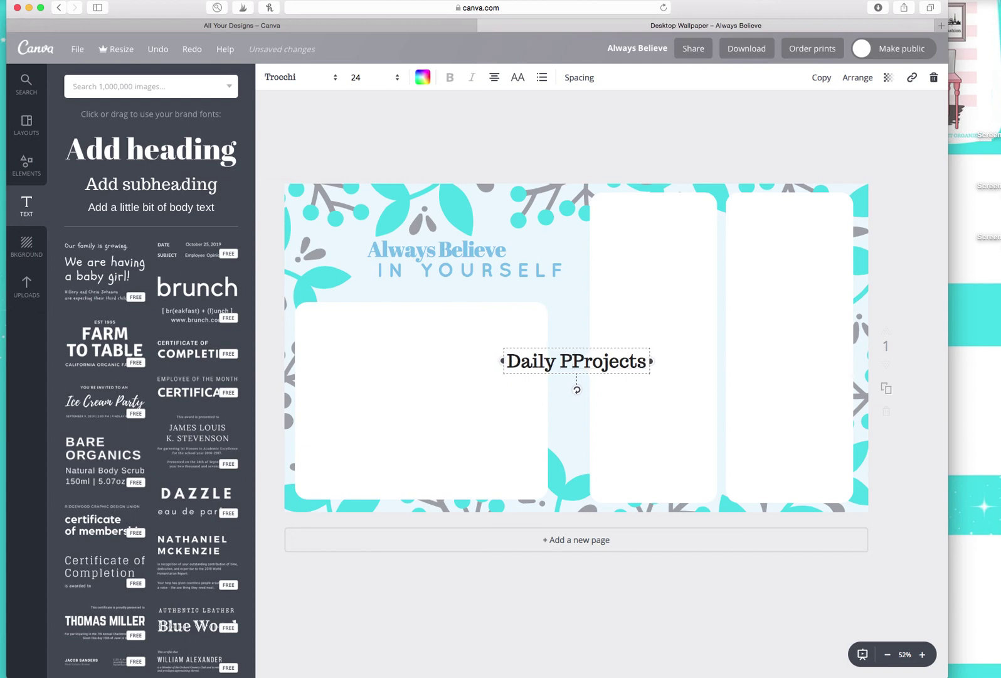
pyautogui.press('BackSpace')
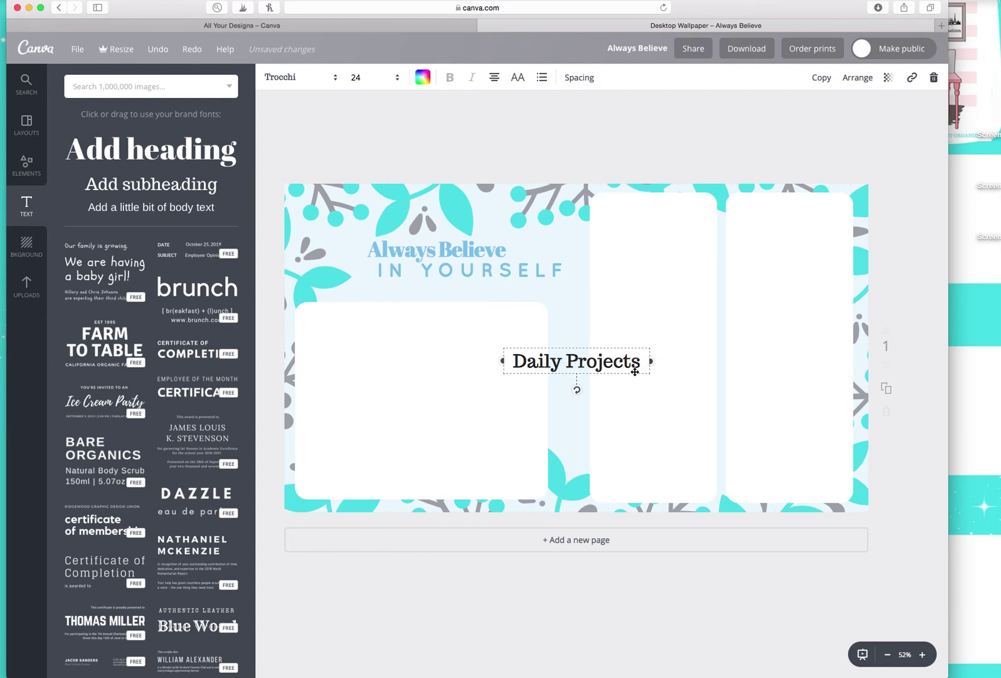
# Step: Colour the "Daily Projects" label brand grey and place it in the upper-left corner of the wide white box
pyautogui.moveTo(639, 358); pyautogui.dragTo(512, 354)
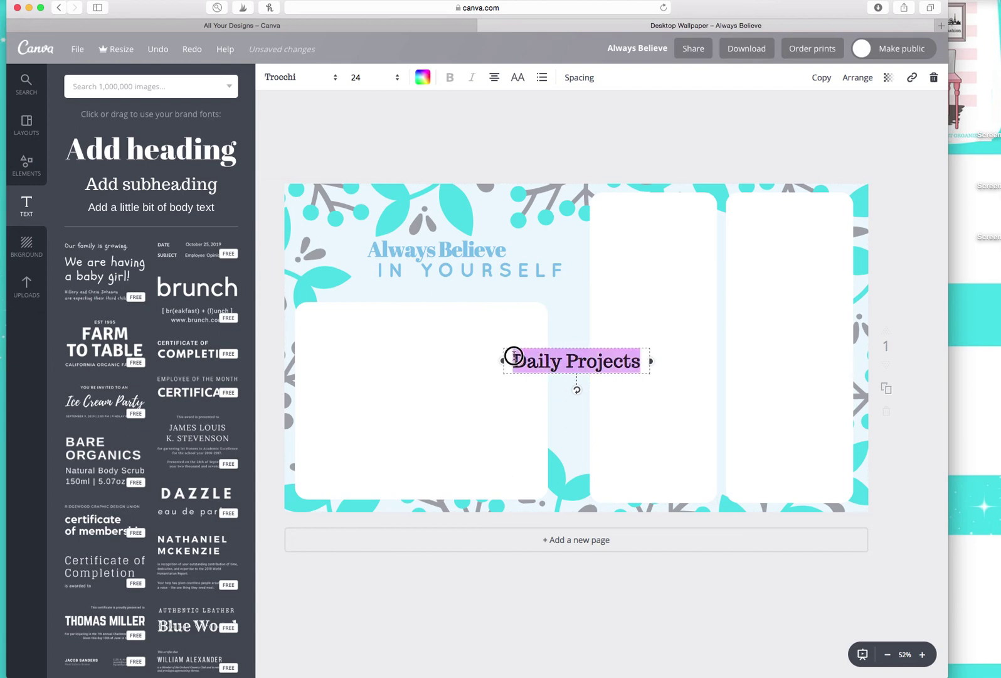
pyautogui.click(424, 77)
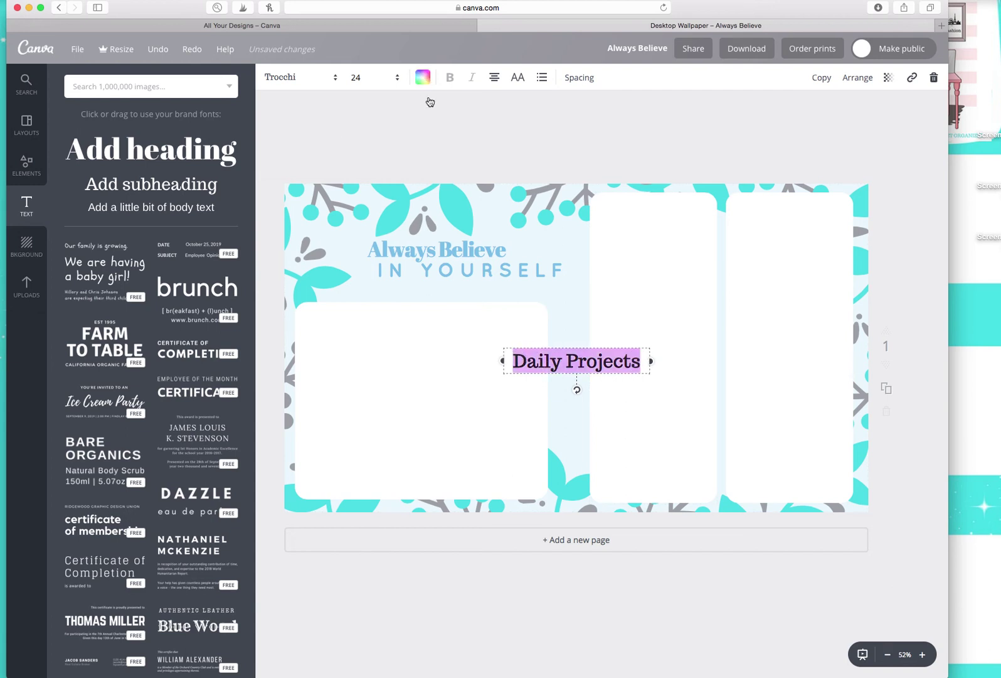
pyautogui.click(432, 180)
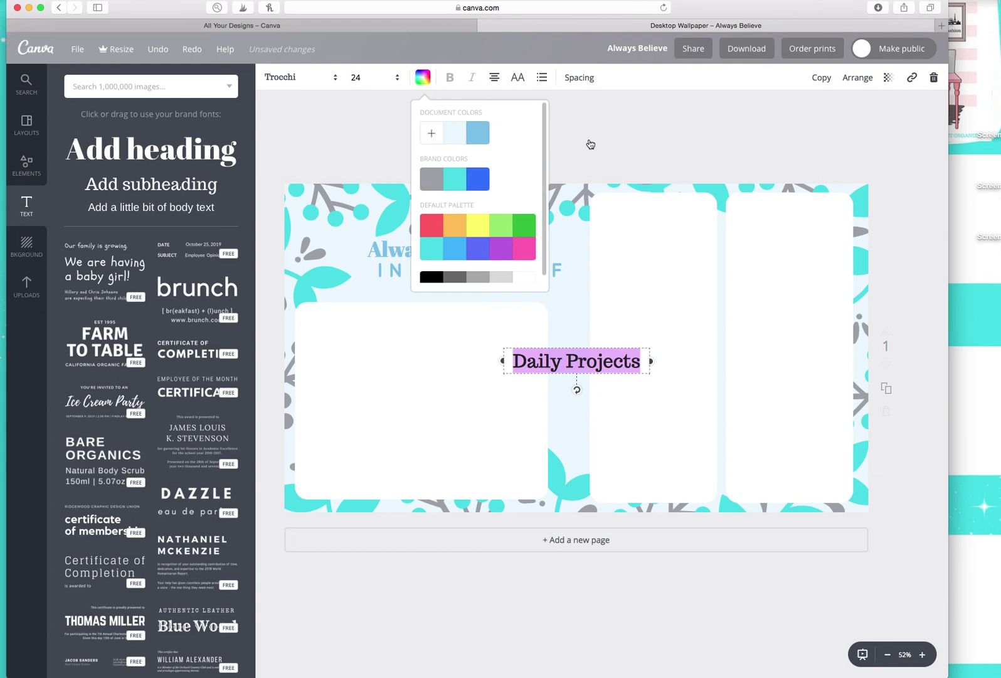
pyautogui.click(591, 145)
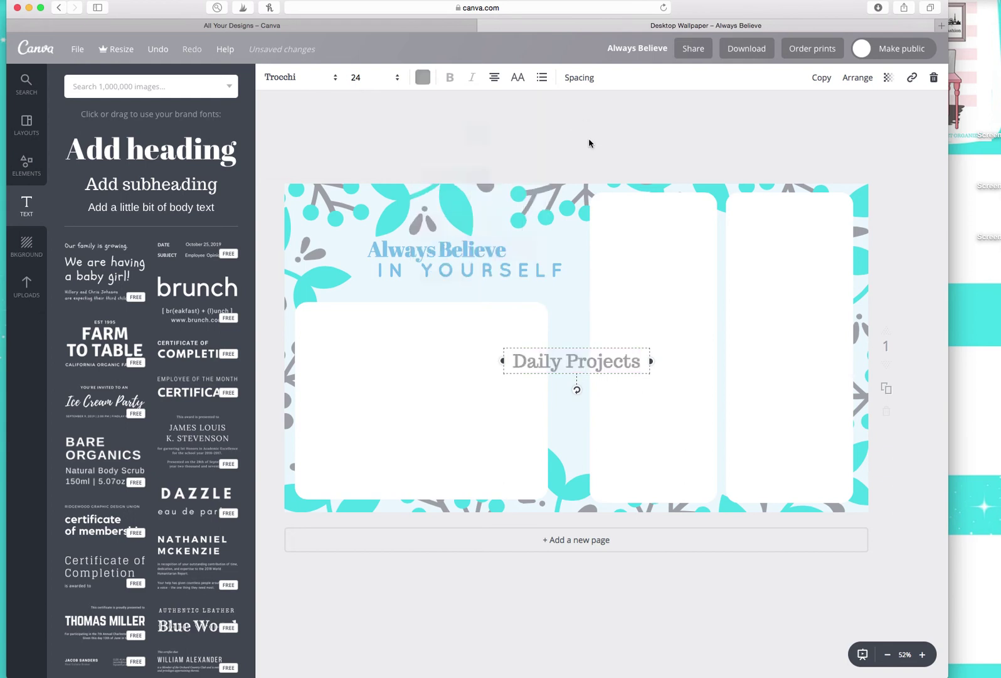
pyautogui.click(572, 401)
pyautogui.moveTo(566, 375); pyautogui.dragTo(352, 321)
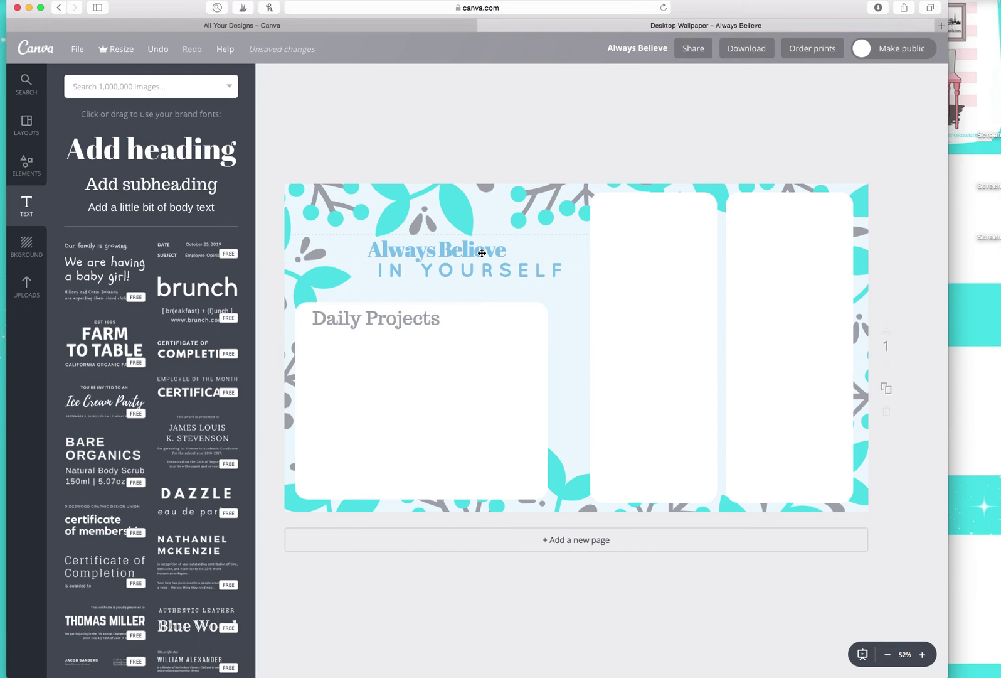
# Step: Recolour the "Always Believe" line of the quote in the brand turquoise
pyautogui.click(501, 251)
pyautogui.doubleClick(502, 250)
pyautogui.moveTo(510, 250); pyautogui.dragTo(362, 231)
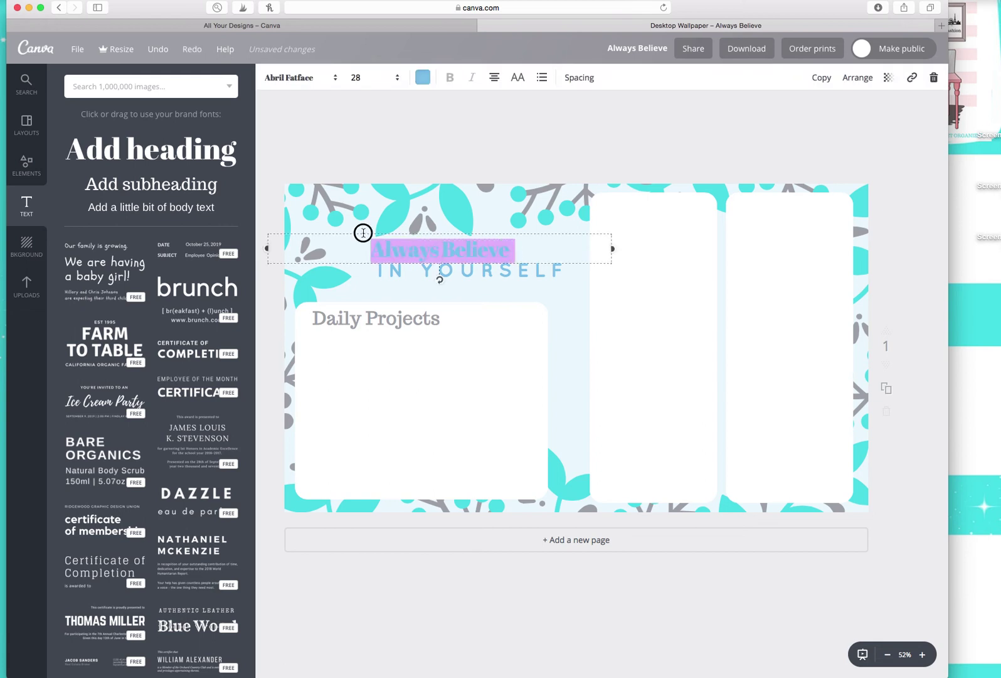
pyautogui.click(423, 78)
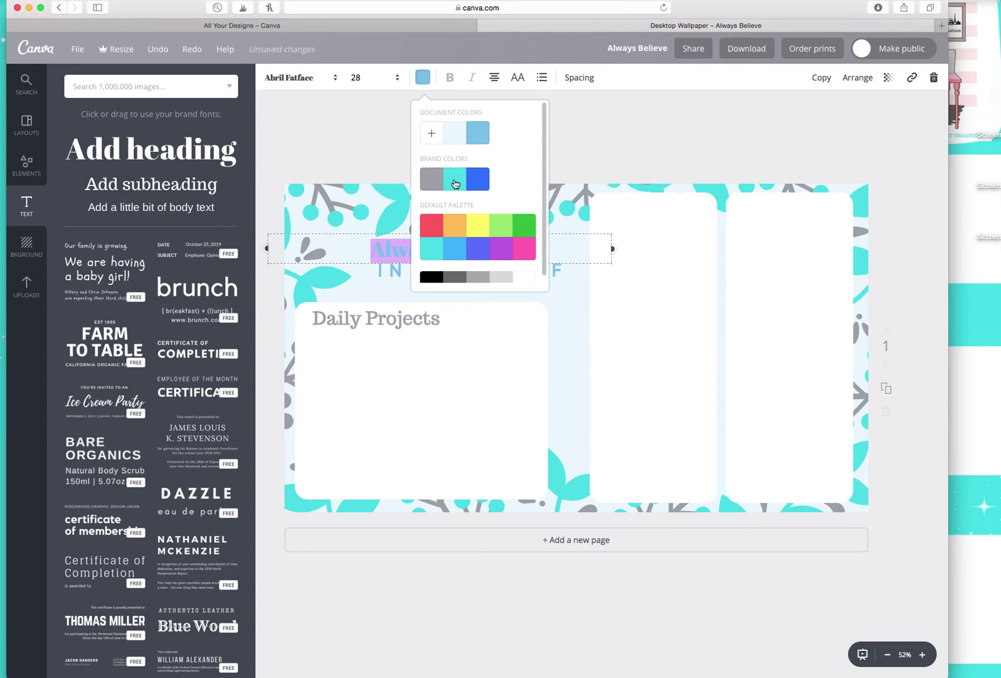
pyautogui.click(576, 139)
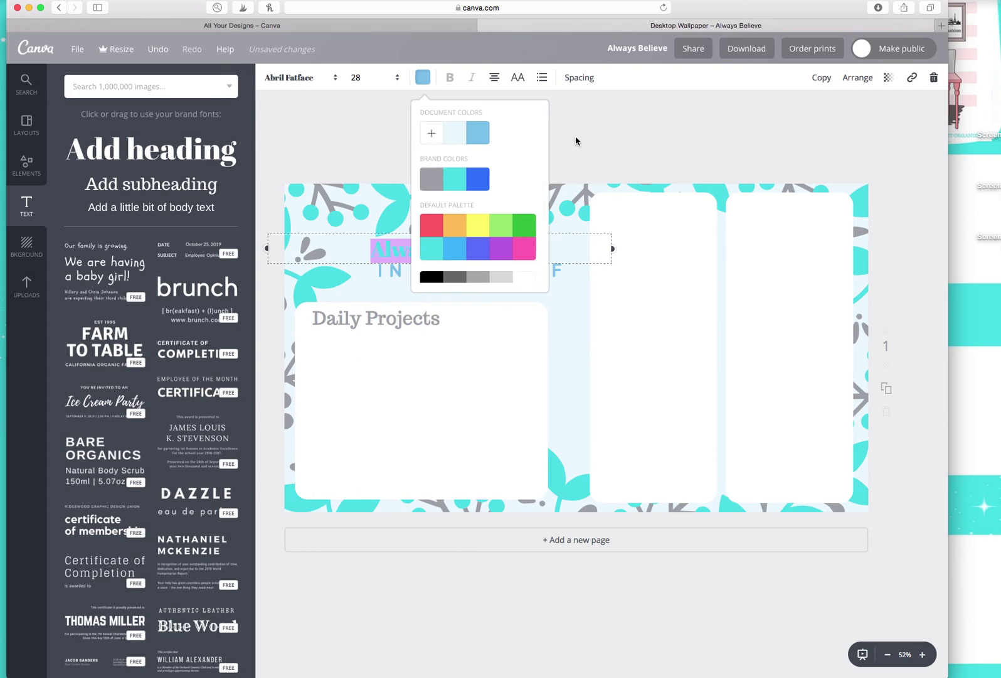
pyautogui.press('Escape')
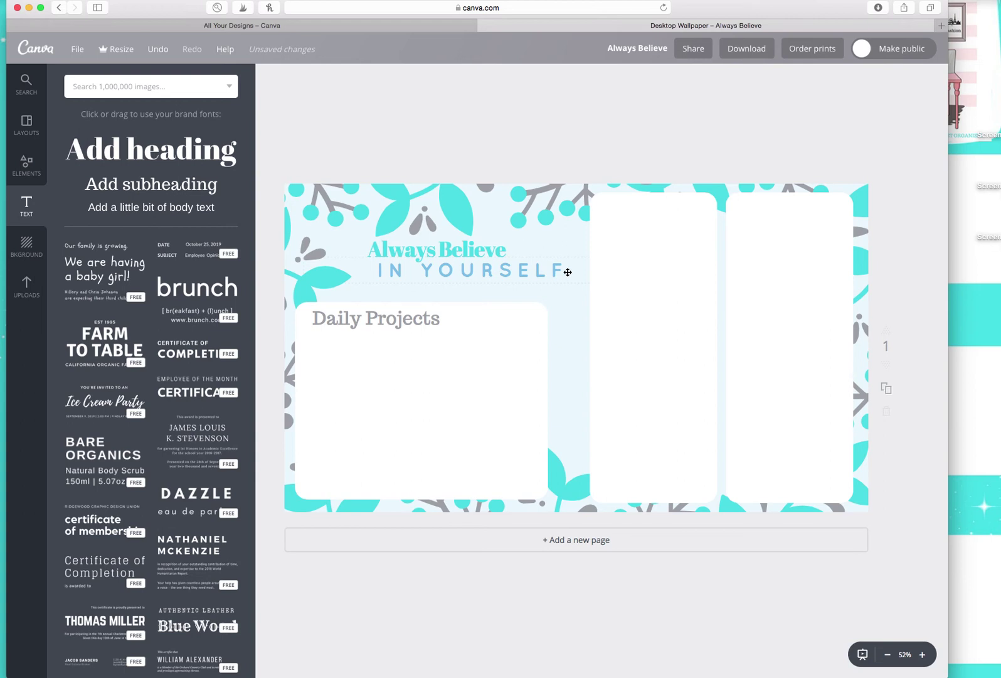
# Step: Recolour the "IN YOURSELF" line of the quote in the brand grey
pyautogui.doubleClick(564, 270)
pyautogui.moveTo(564, 270); pyautogui.dragTo(375, 270)
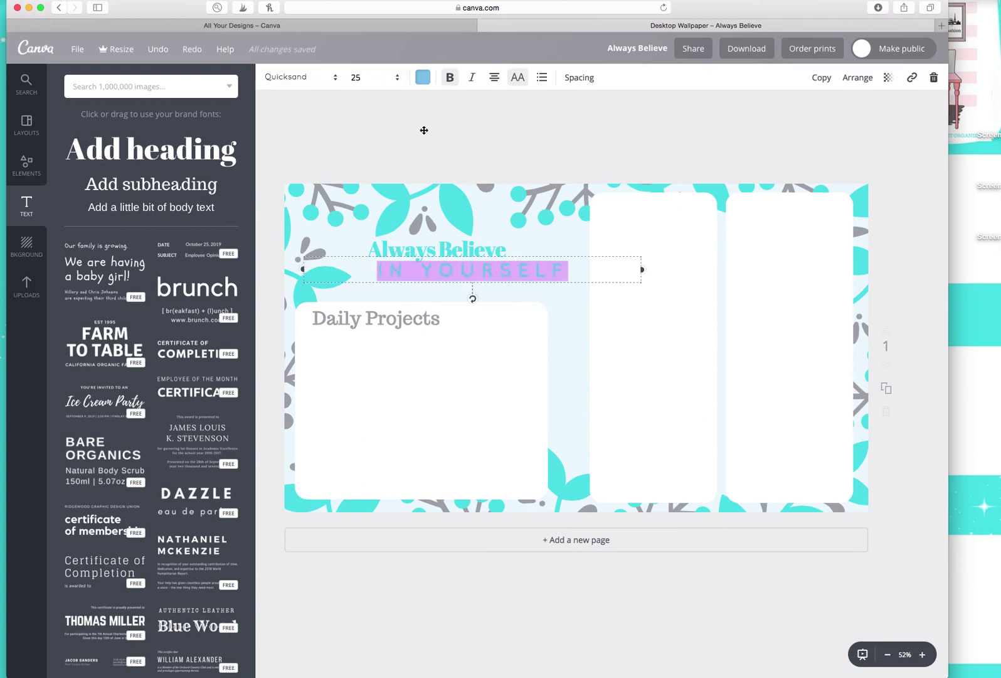
pyautogui.click(423, 77)
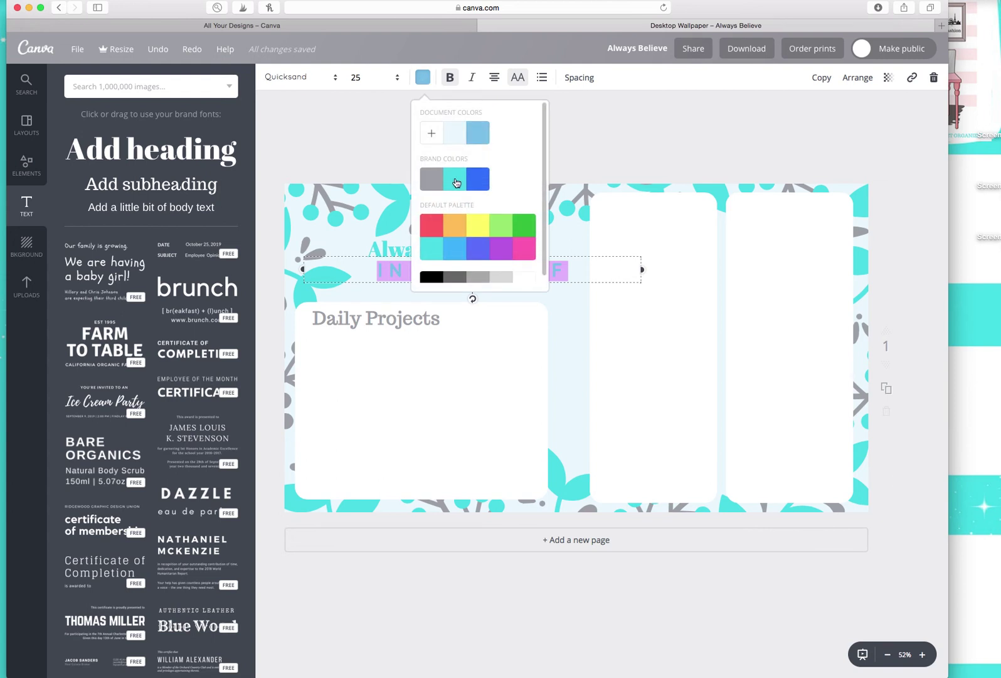
pyautogui.click(432, 183)
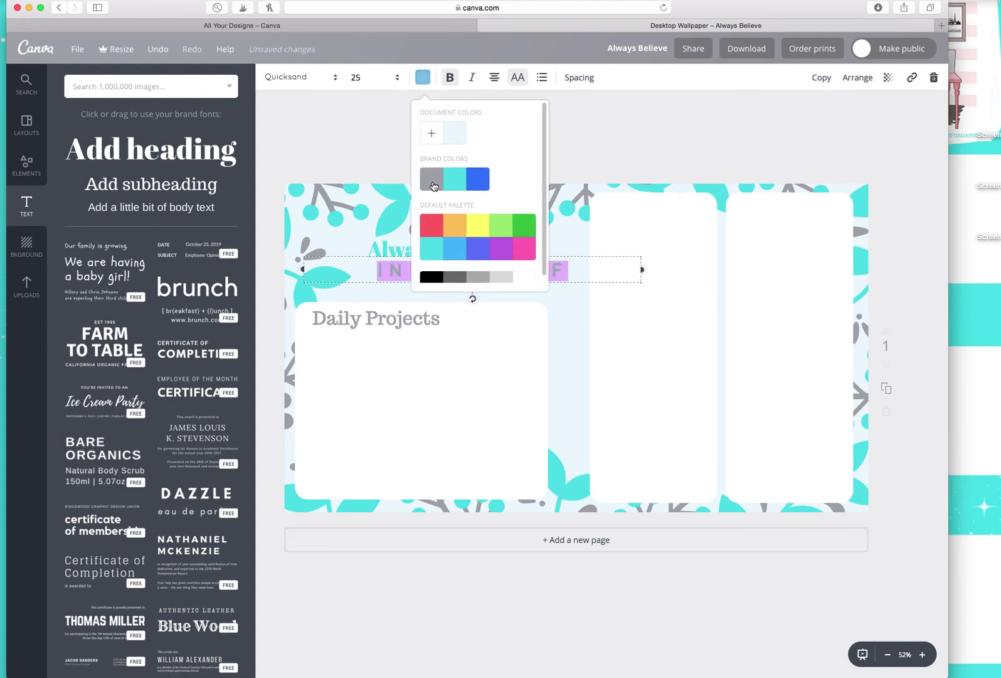
pyautogui.click(581, 125)
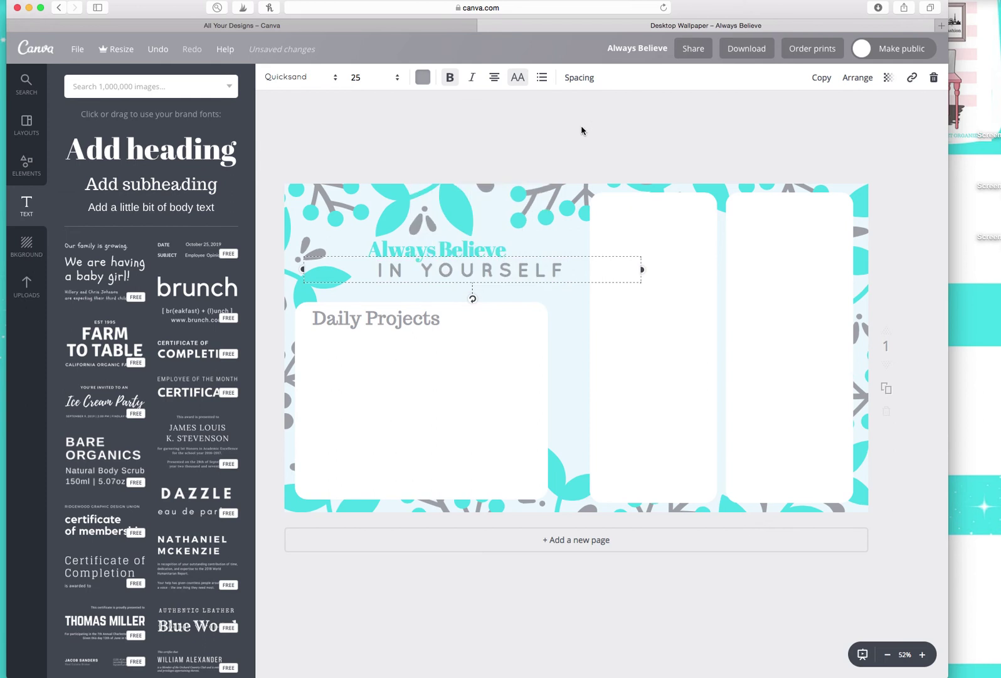
pyautogui.click(581, 127)
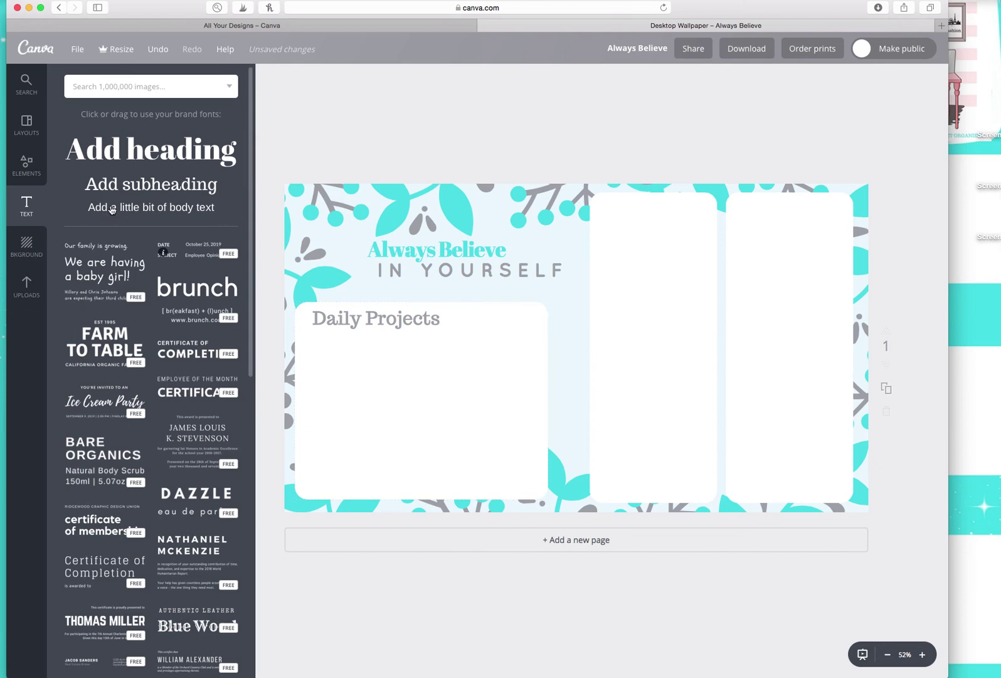
# Step: Add another subheading text to the wallpaper and change its wording to "To Do"
pyautogui.click(135, 189)
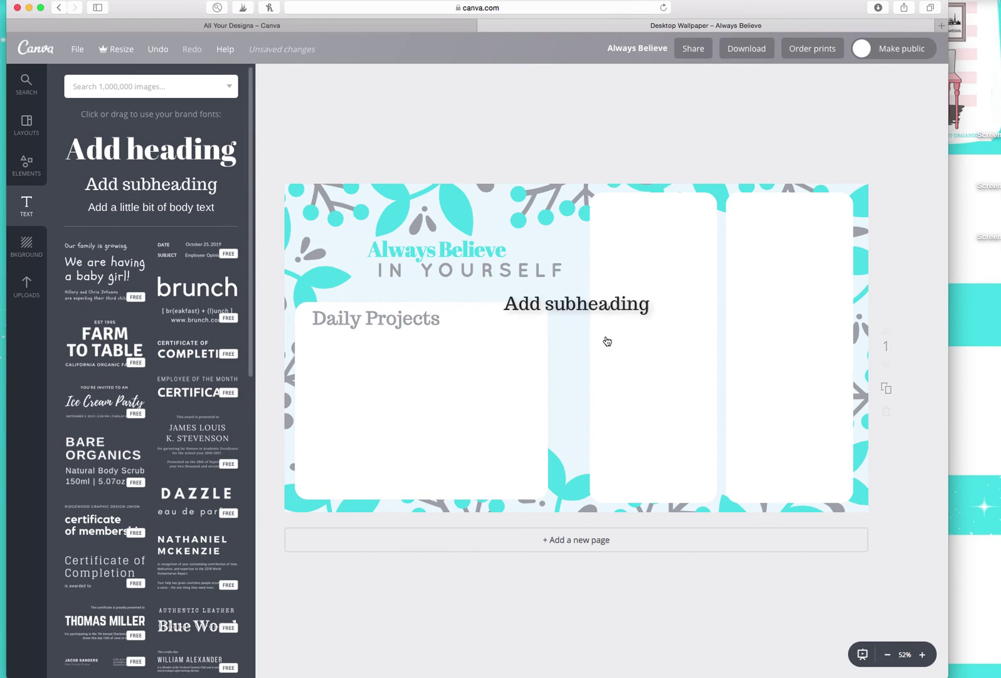
pyautogui.doubleClick(645, 363)
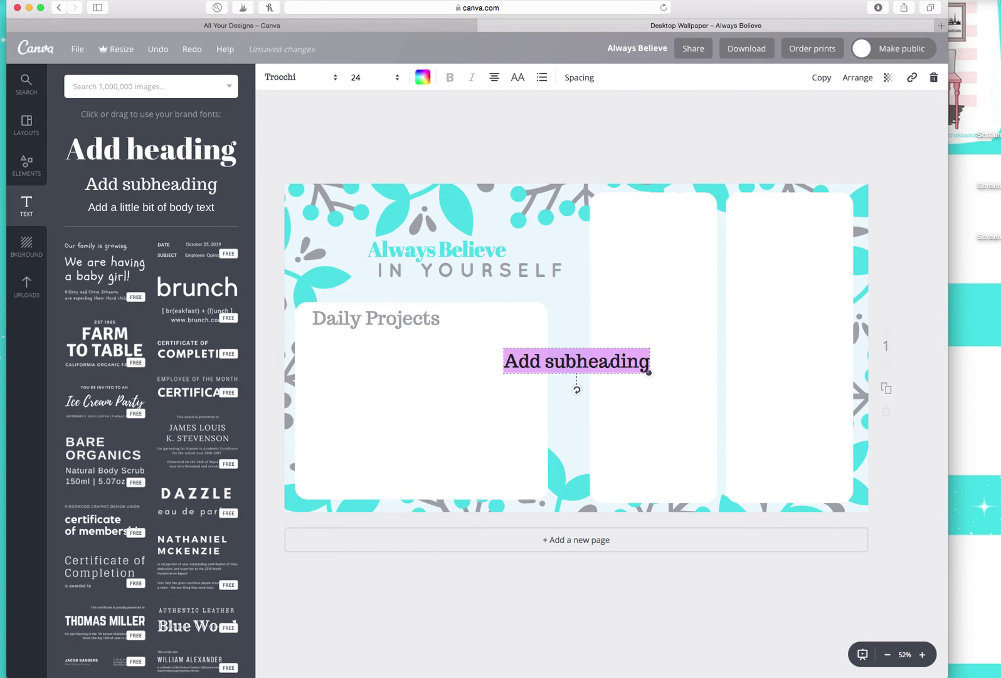
pyautogui.write('To')
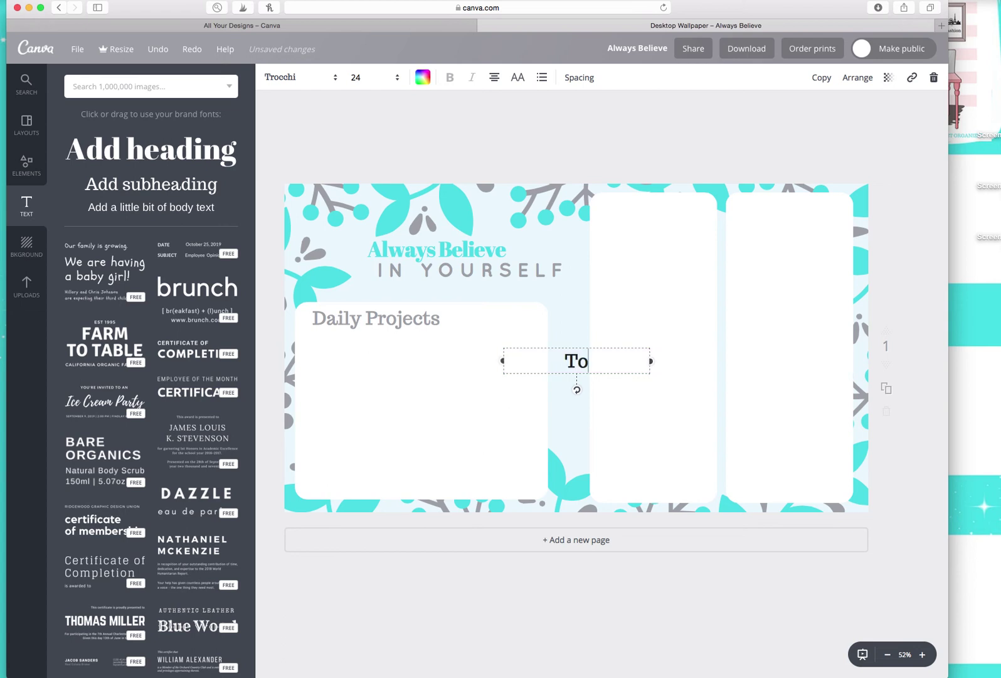
pyautogui.press('BackSpace')
pyautogui.press('BackSpace')
pyautogui.write('To Do')
# Step: Colour the "To Do" label brand grey and place it at the head of the left tall white column
pyautogui.moveTo(604, 362); pyautogui.dragTo(548, 363)
pyautogui.click(423, 76)
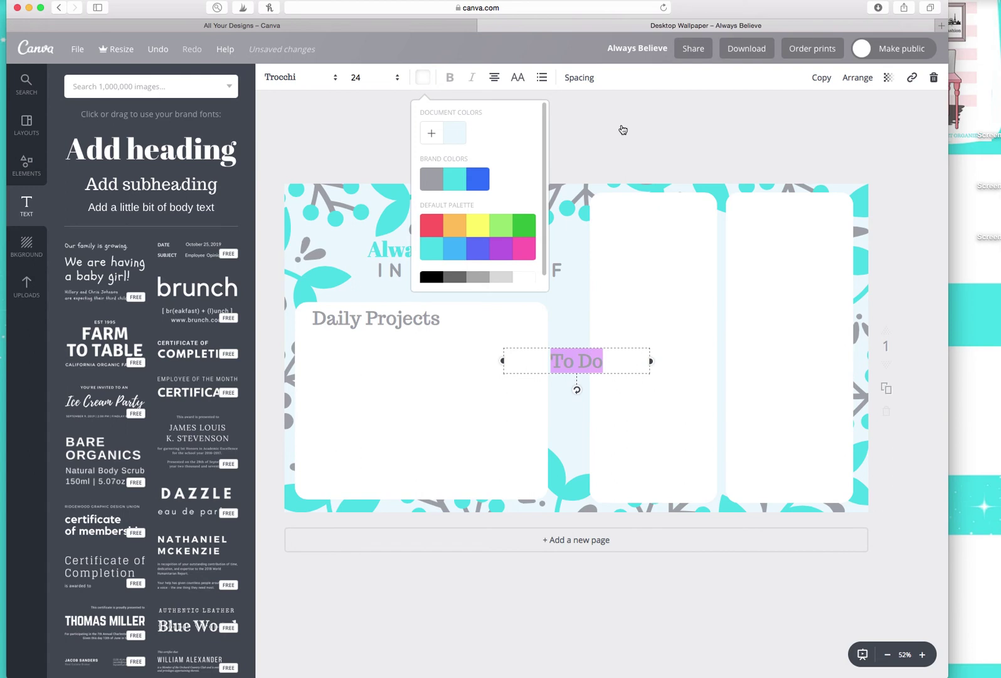
pyautogui.click(623, 130)
pyautogui.click(645, 92)
pyautogui.moveTo(566, 363); pyautogui.dragTo(643, 214)
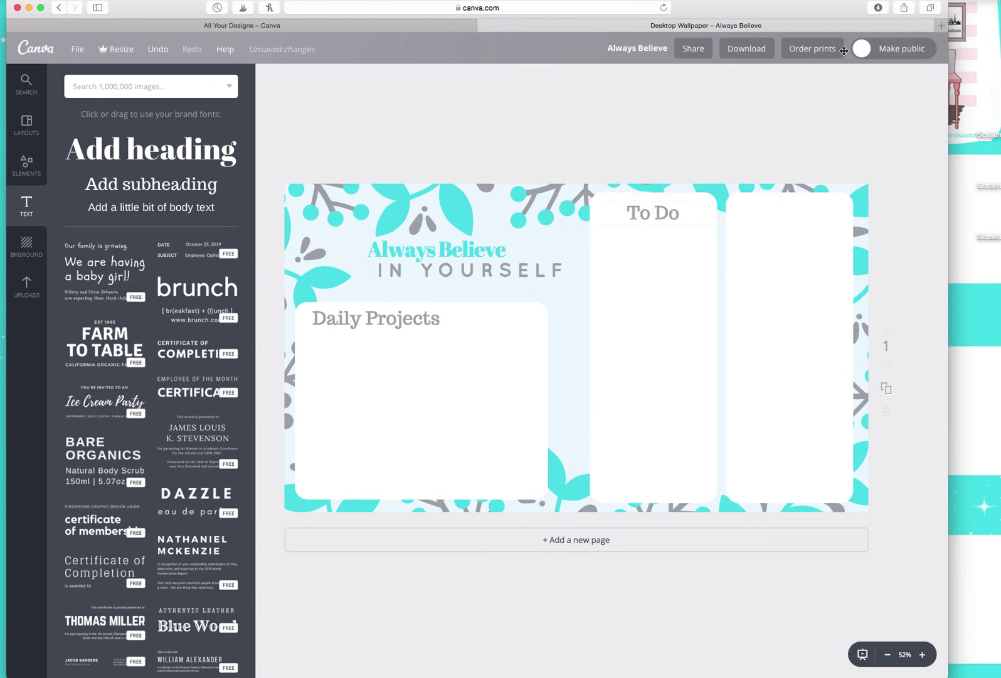
# Step: Duplicate the "To Do" label, reworded as "In Progress", to head the right tall white column
pyautogui.click(633, 214)
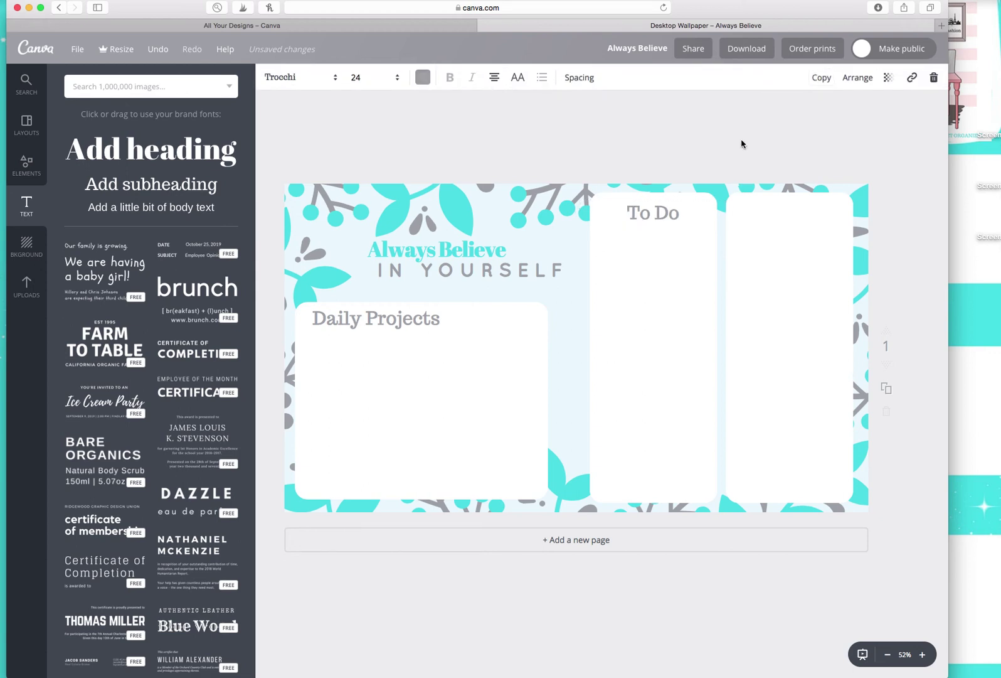
pyautogui.press('super+d')
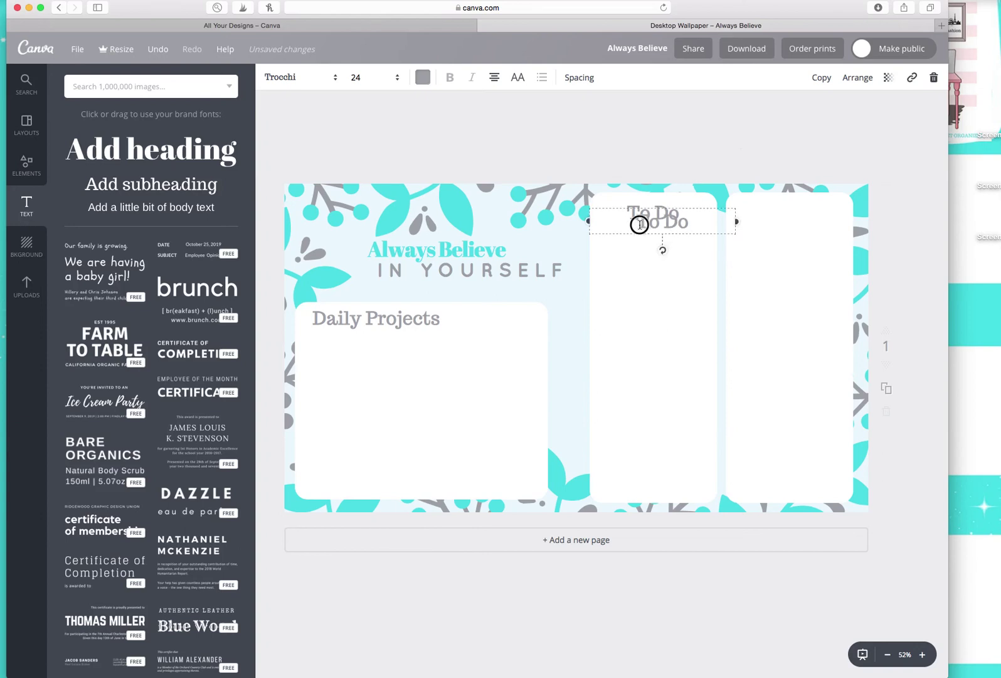
pyautogui.moveTo(638, 222); pyautogui.dragTo(686, 221)
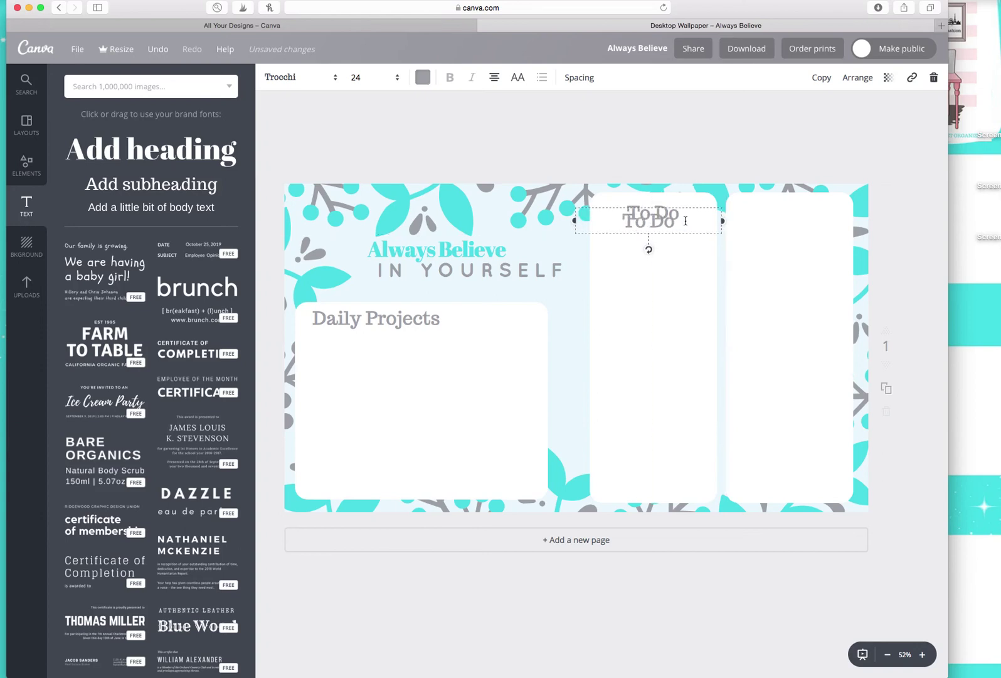
pyautogui.click(628, 221)
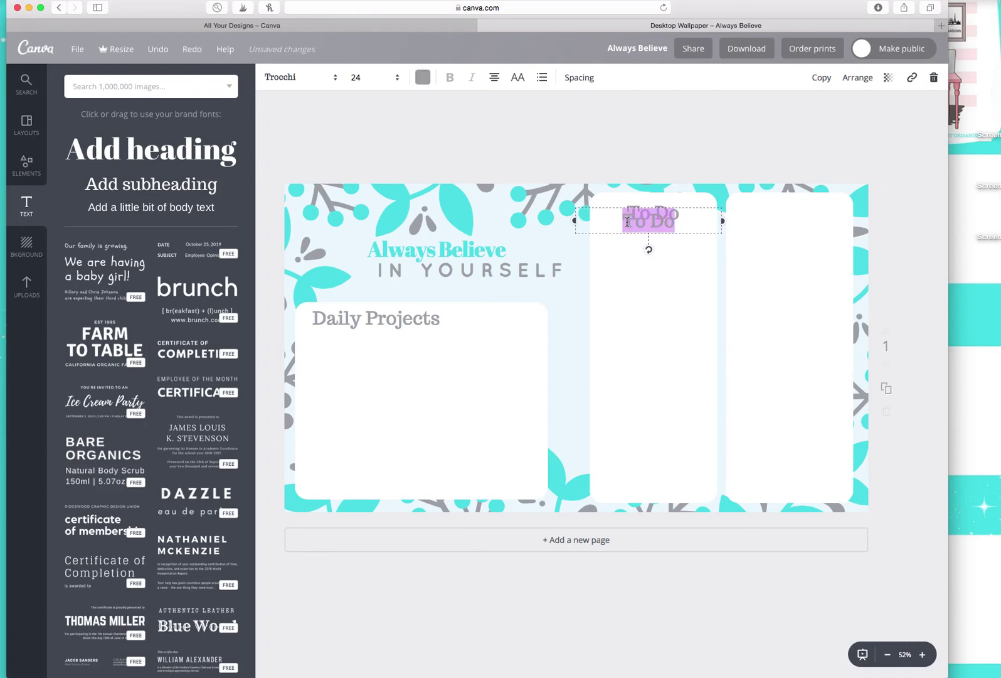
pyautogui.press('BackSpace')
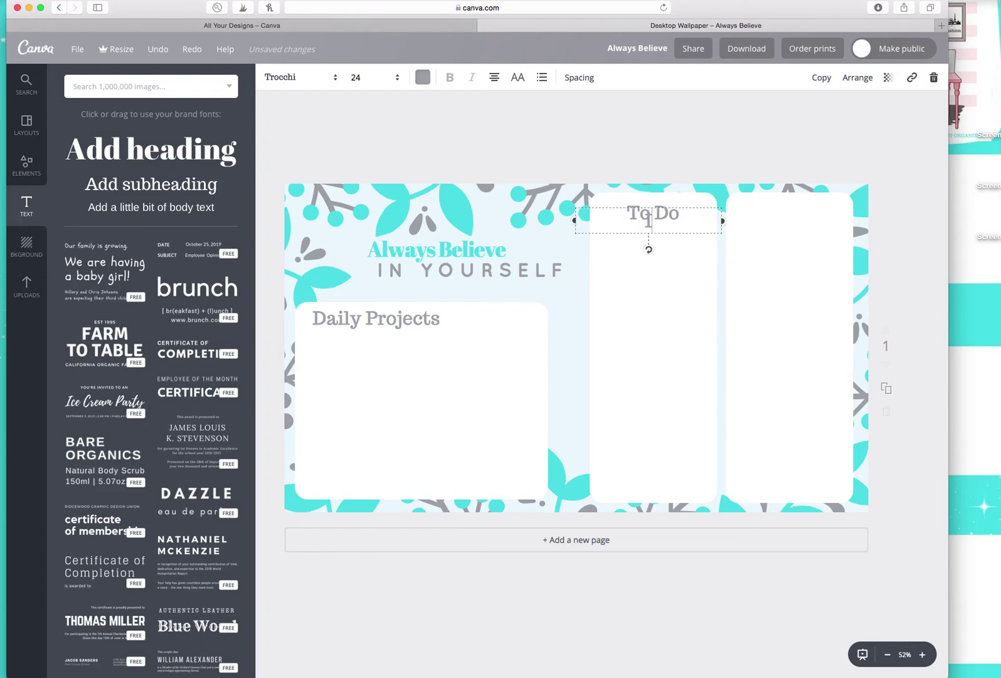
pyautogui.write('In Progr')
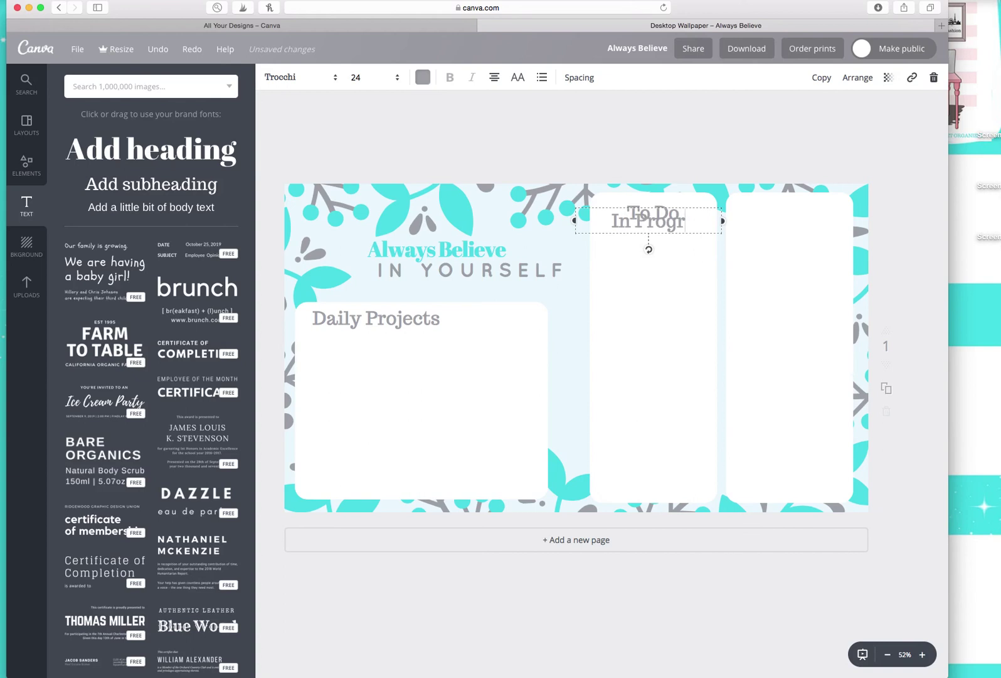
pyautogui.write('es')
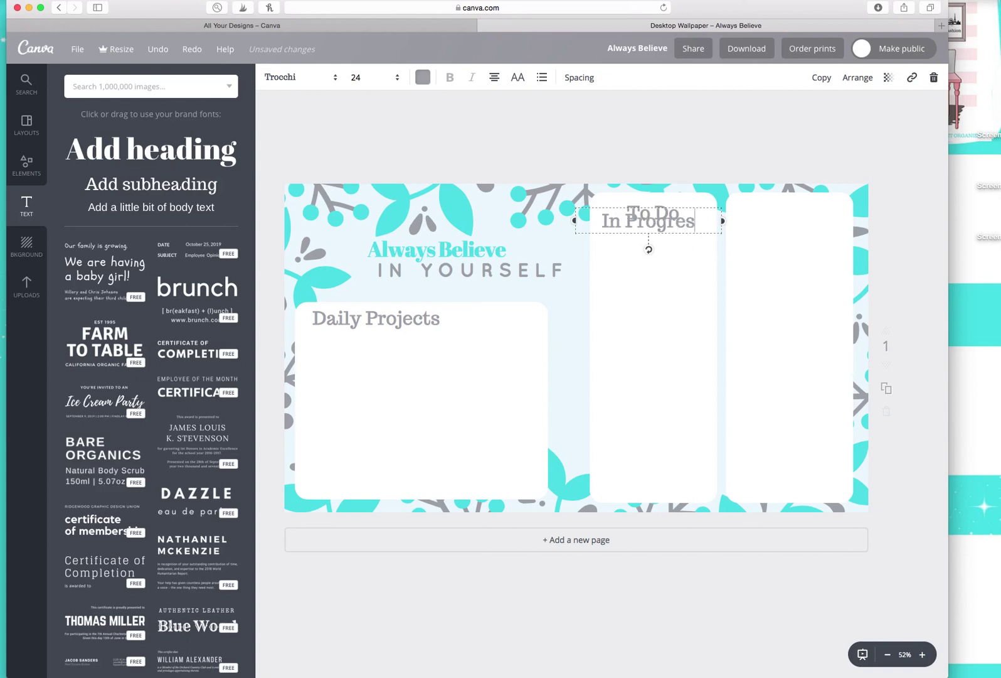
pyautogui.write('s')
pyautogui.click(686, 150)
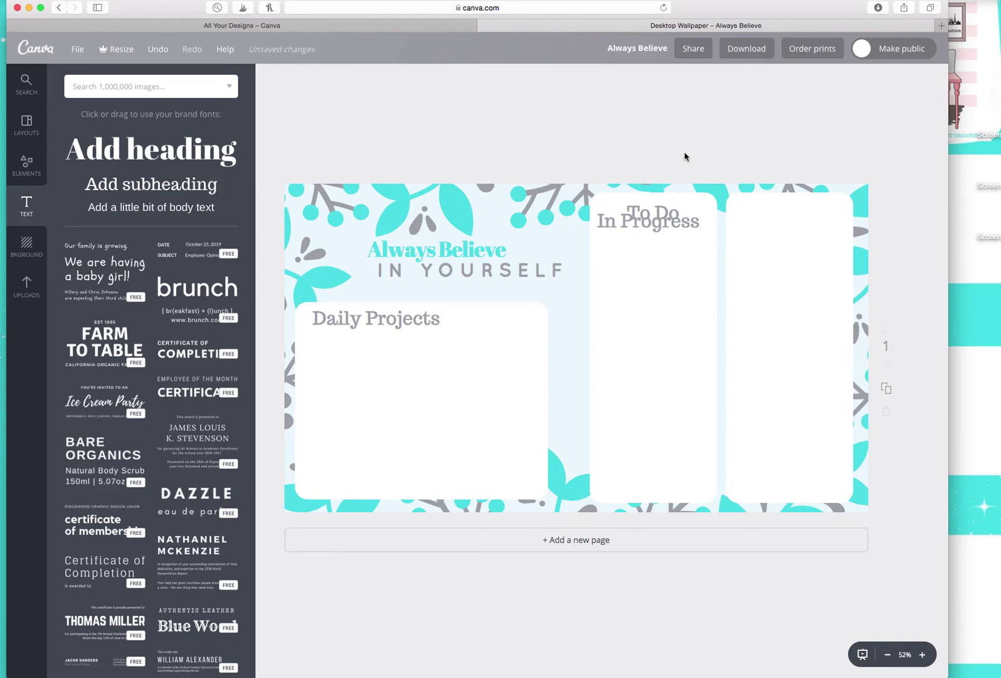
pyautogui.moveTo(671, 221); pyautogui.dragTo(809, 216)
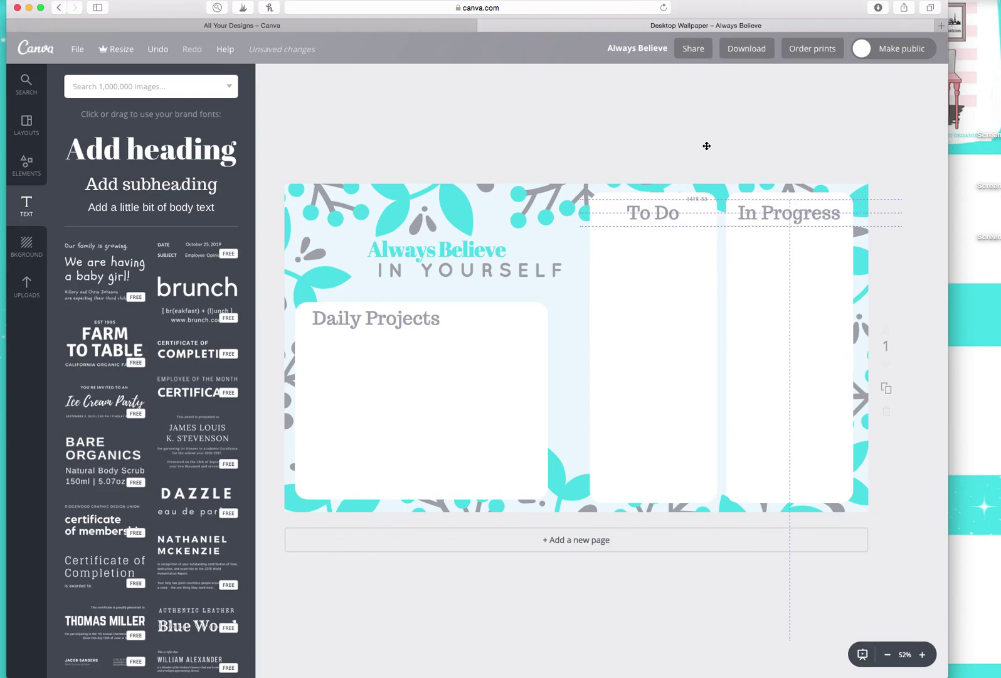
# Step: Shorten the "Daily Projects" label above the wide white box to "Projects"
pyautogui.click(367, 320)
pyautogui.doubleClick(318, 316)
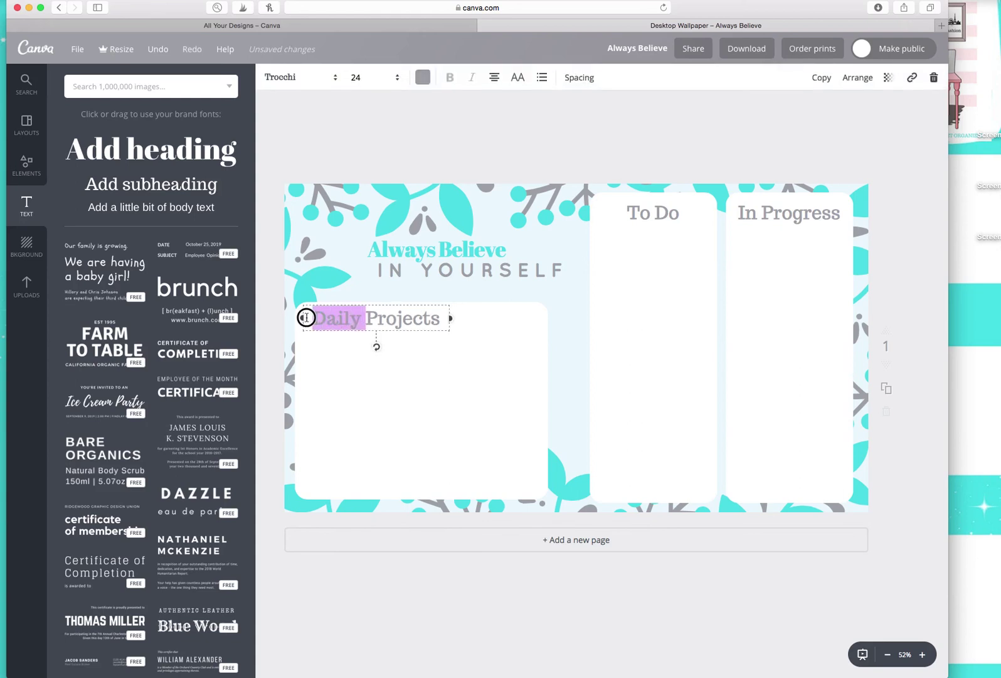
pyautogui.press('BackSpace')
pyautogui.click(443, 150)
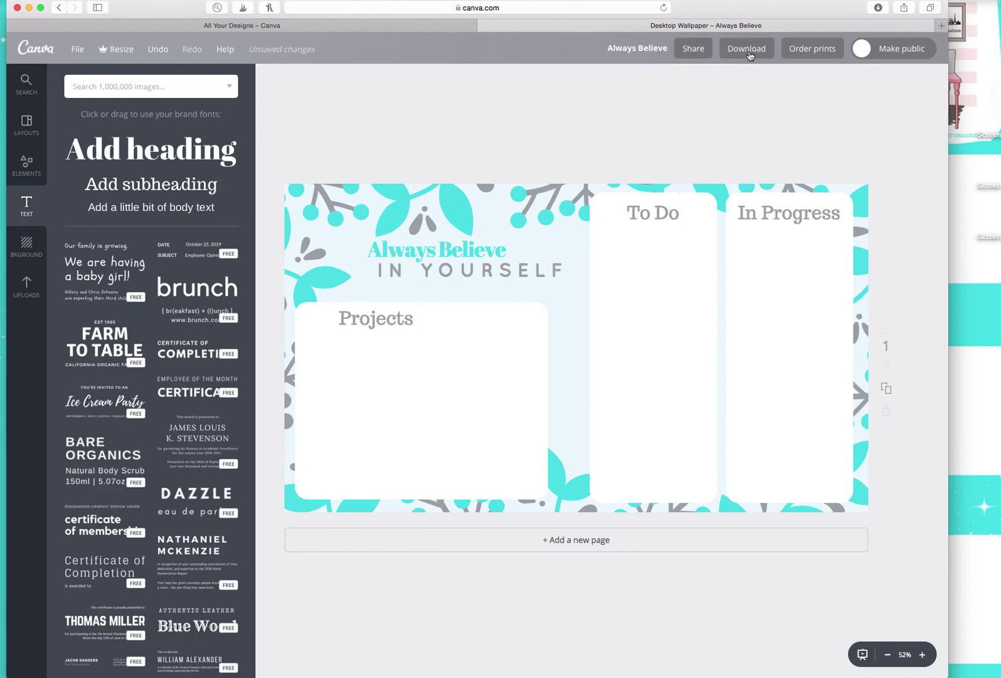
# Step: Rename the design as "Desktop Organizer from Learn How To Organize.com 2018"
pyautogui.click(653, 50)
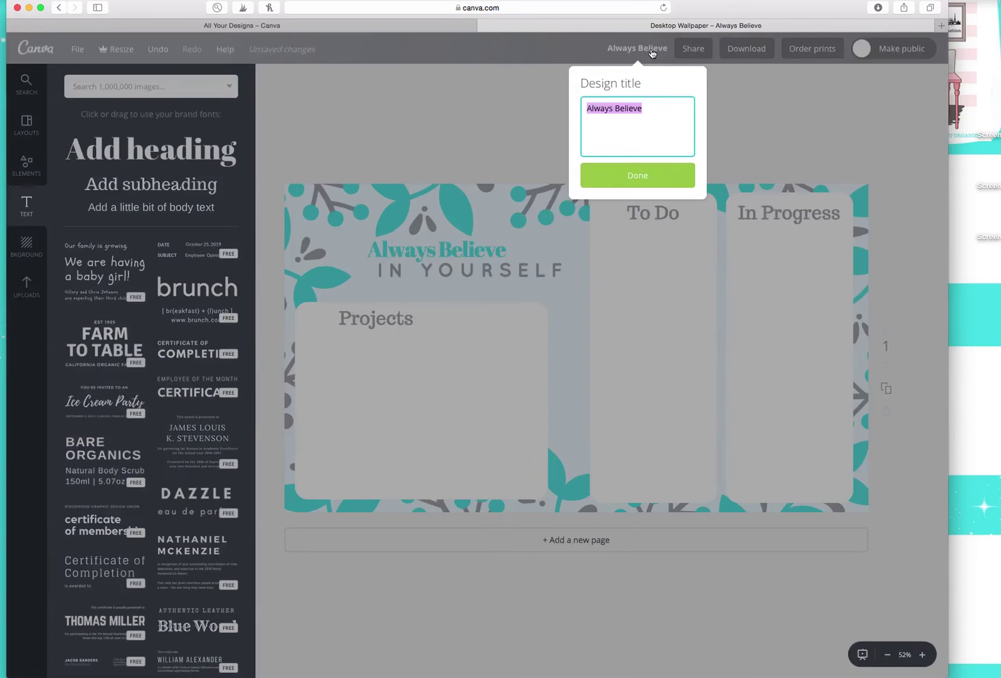
pyautogui.write('Desktop Organizer')
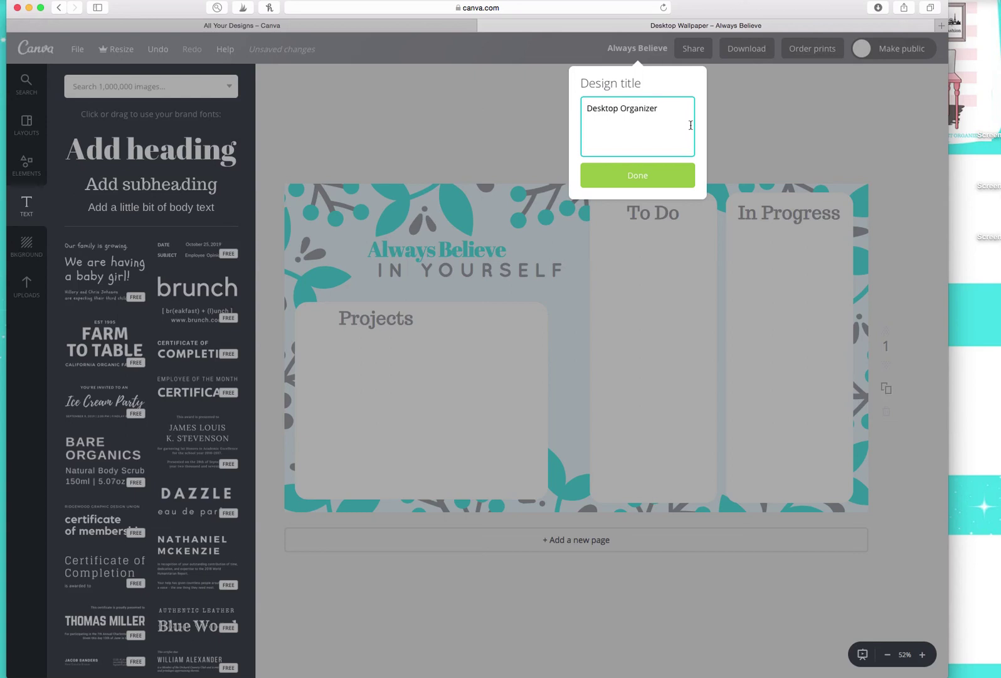
pyautogui.write(' from Learn How To organize')
pyautogui.doubleClick(646, 119)
pyautogui.write('Organize .c')
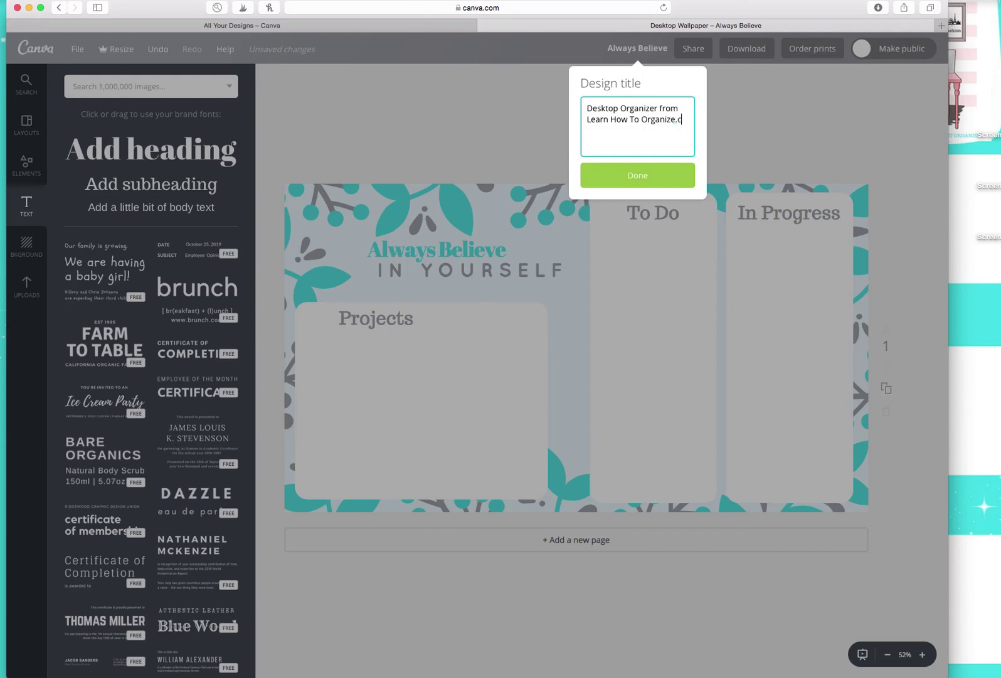
pyautogui.write('om 2018')
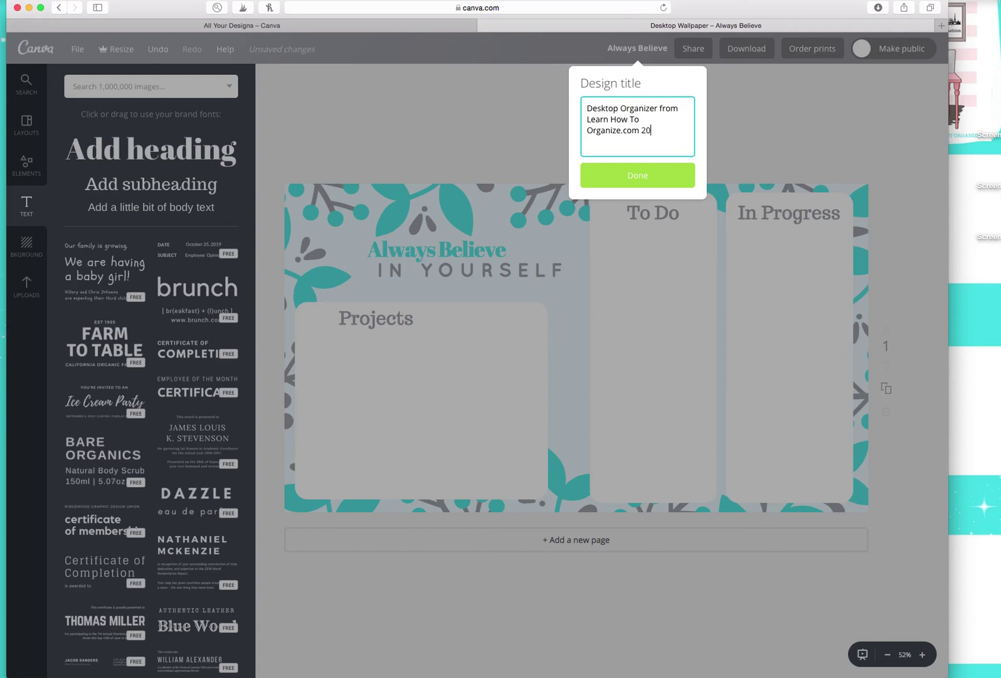
pyautogui.click(638, 181)
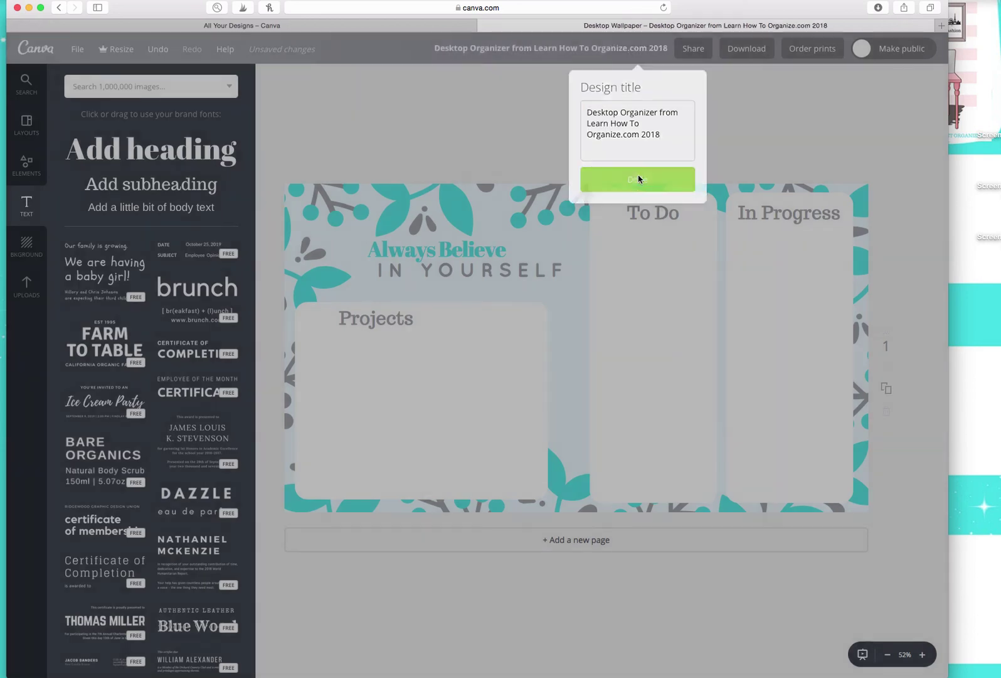
# Step: Download the design as a JPG (Recommended) file, check the browser's downloads, and dismiss the download message
pyautogui.click(734, 56)
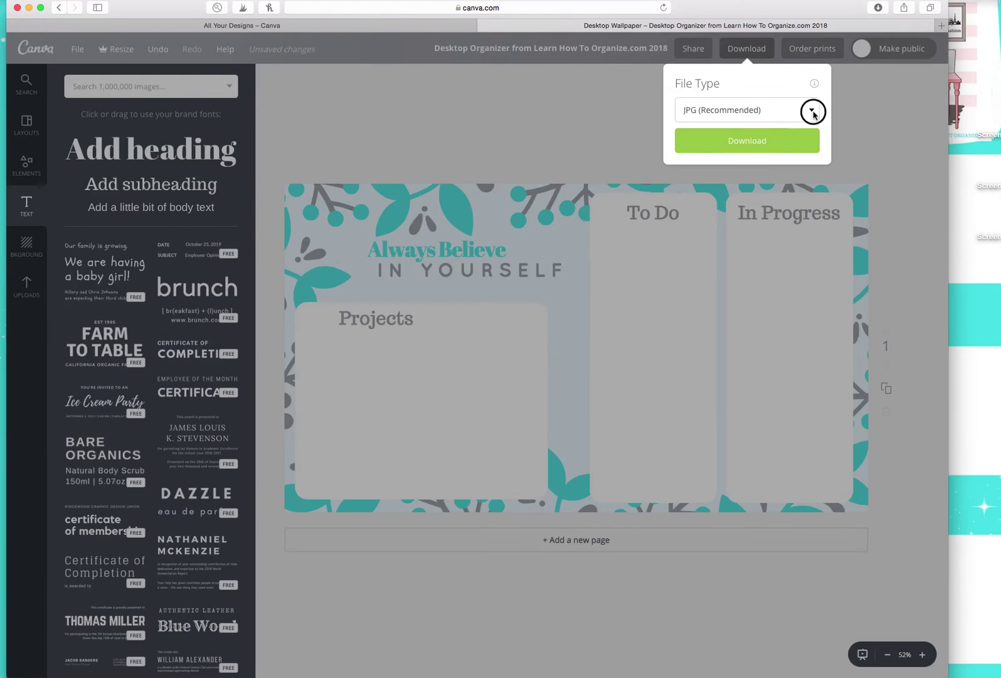
pyautogui.click(810, 110)
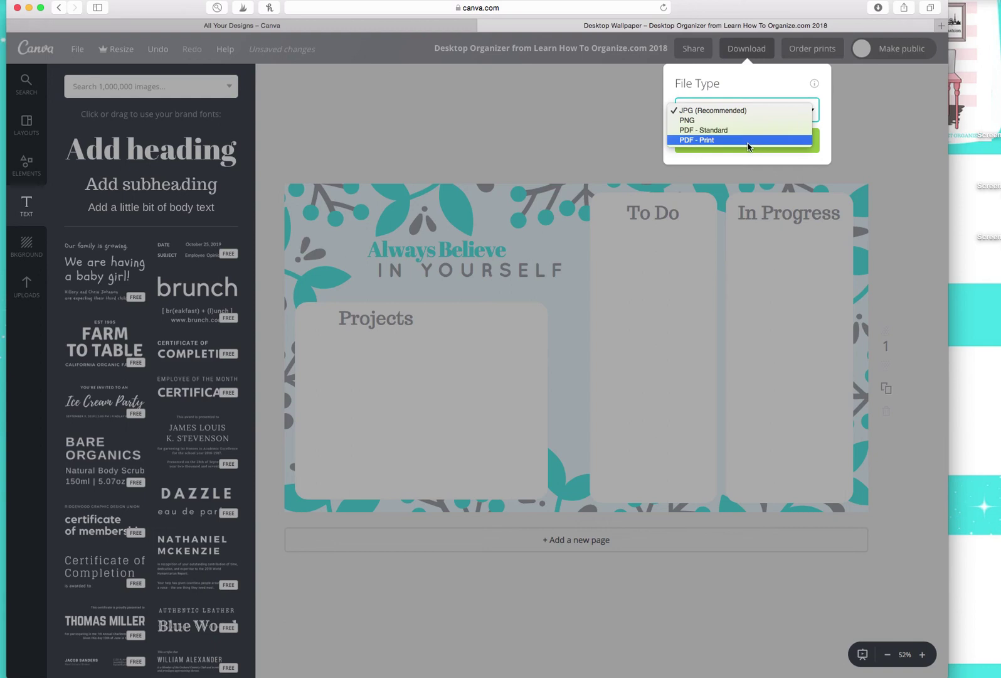
pyautogui.click(727, 110)
pyautogui.click(749, 142)
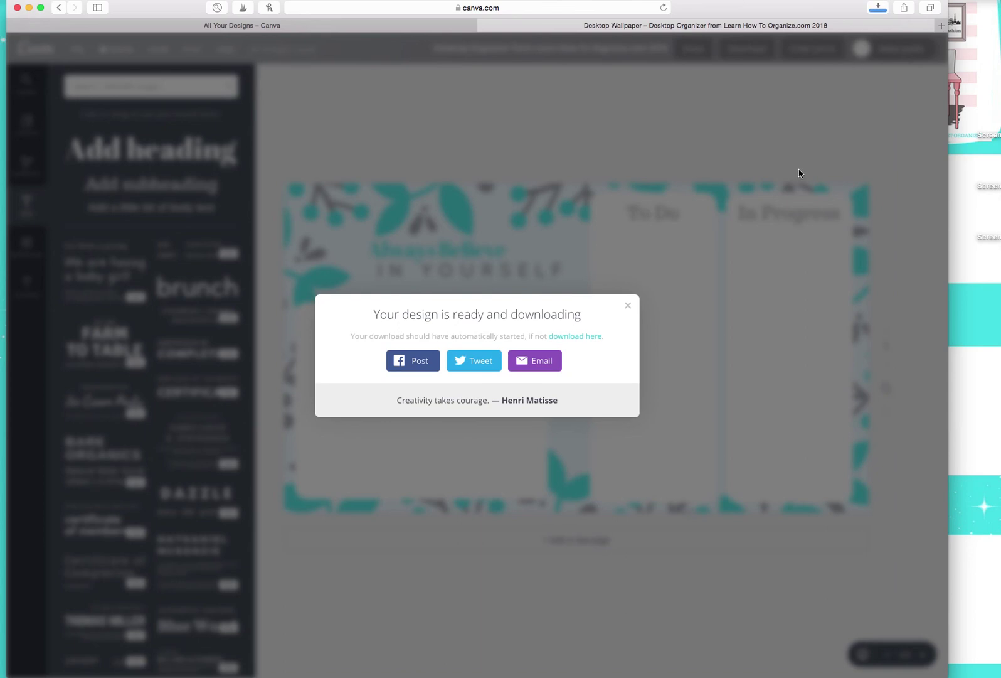
pyautogui.click(881, 10)
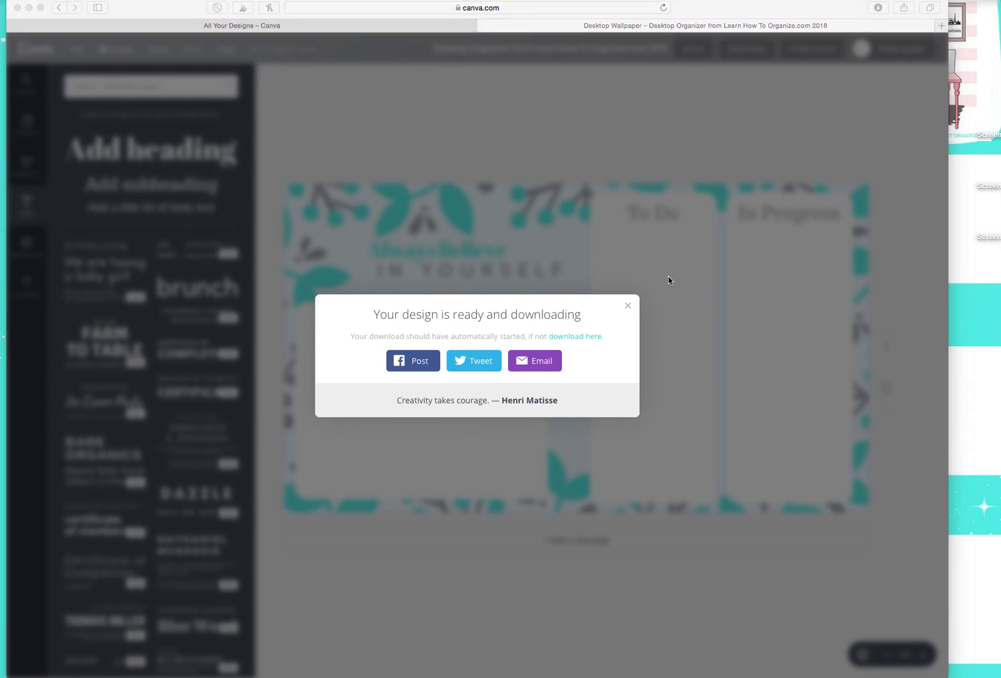
pyautogui.click(628, 308)
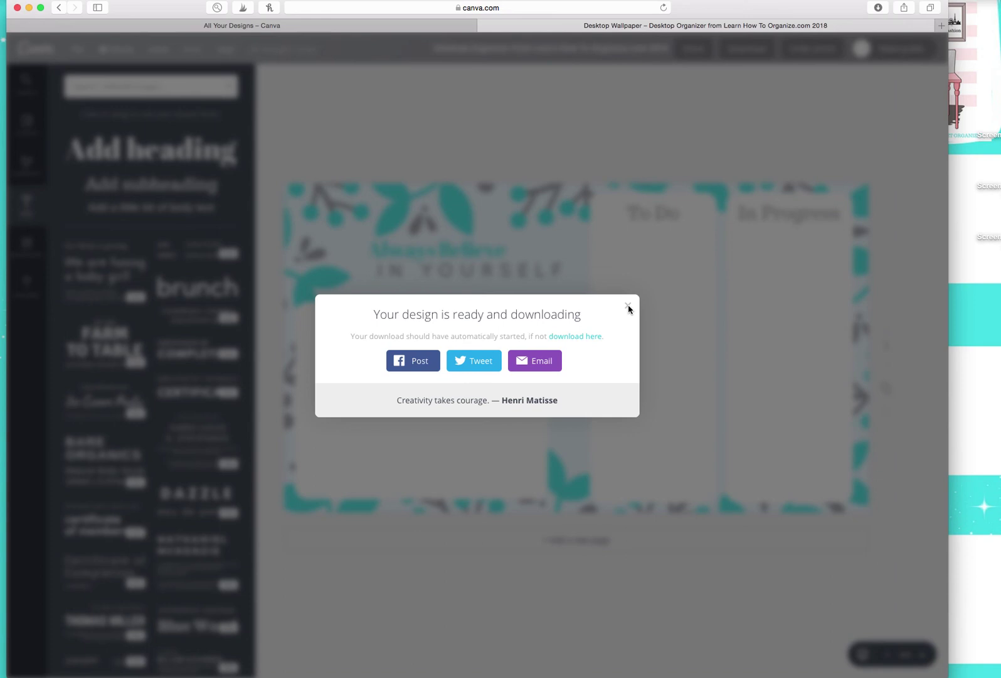
pyautogui.click(628, 308)
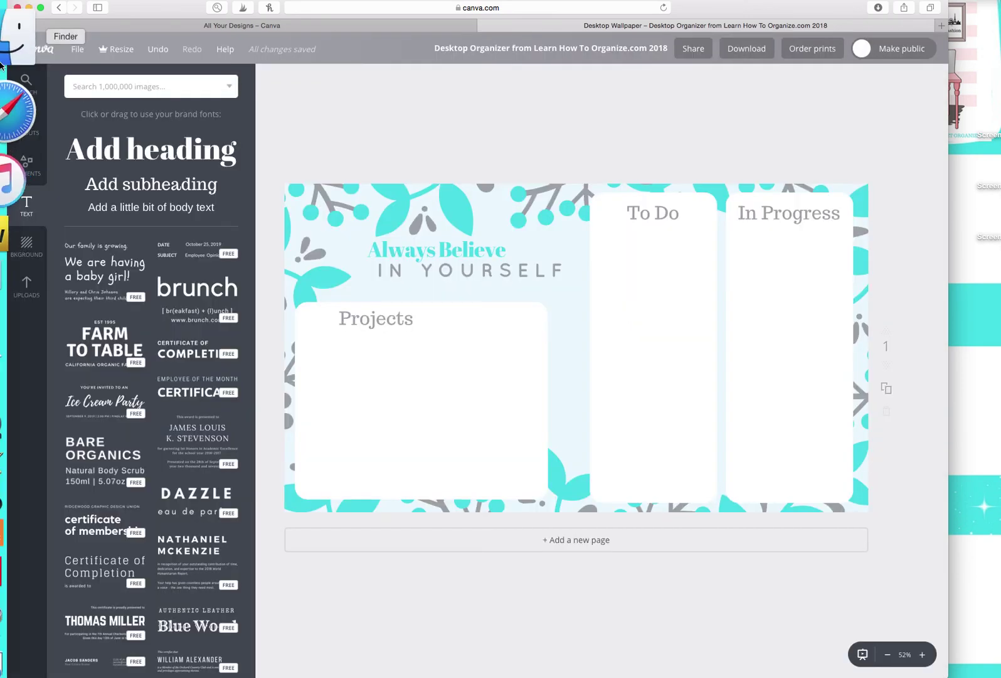
# Step: Switch to Finder, find the downloaded "Desktop Organizer from Learn How To Organize.com 2018.jpg" in Downloads, and view its available actions, including Set Desktop Picture
pyautogui.click(10, 58)
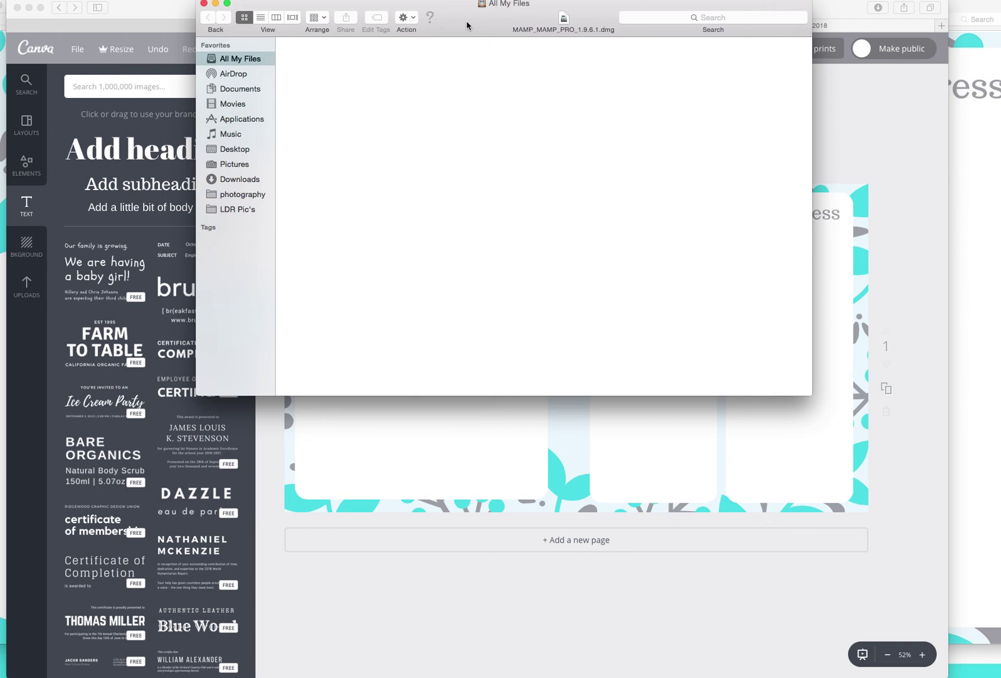
pyautogui.click(238, 181)
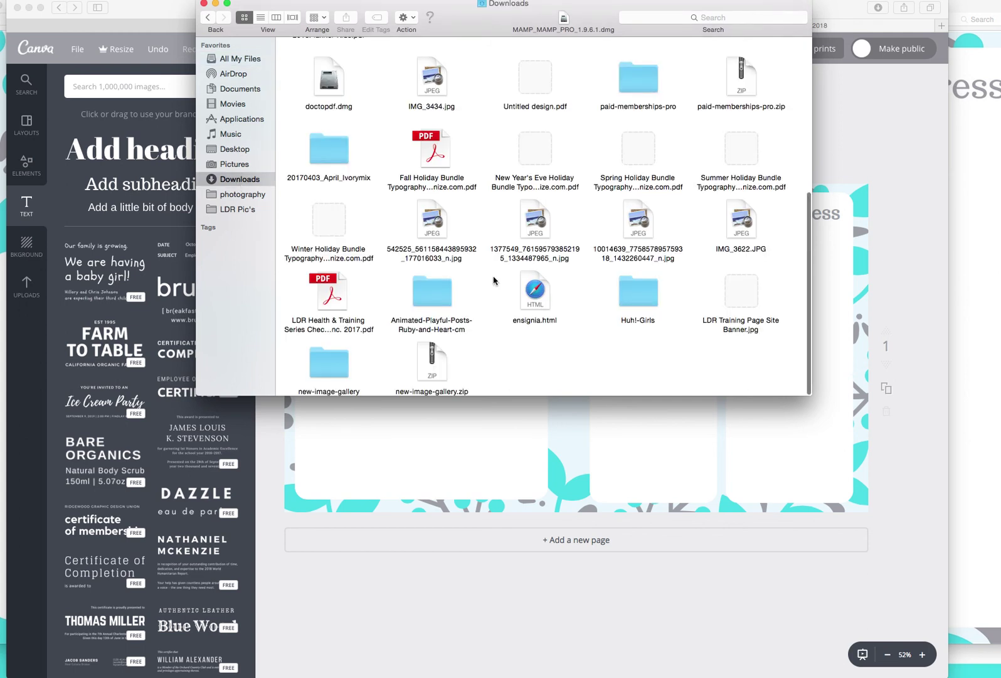
pyautogui.scroll(-1, 480, 285)
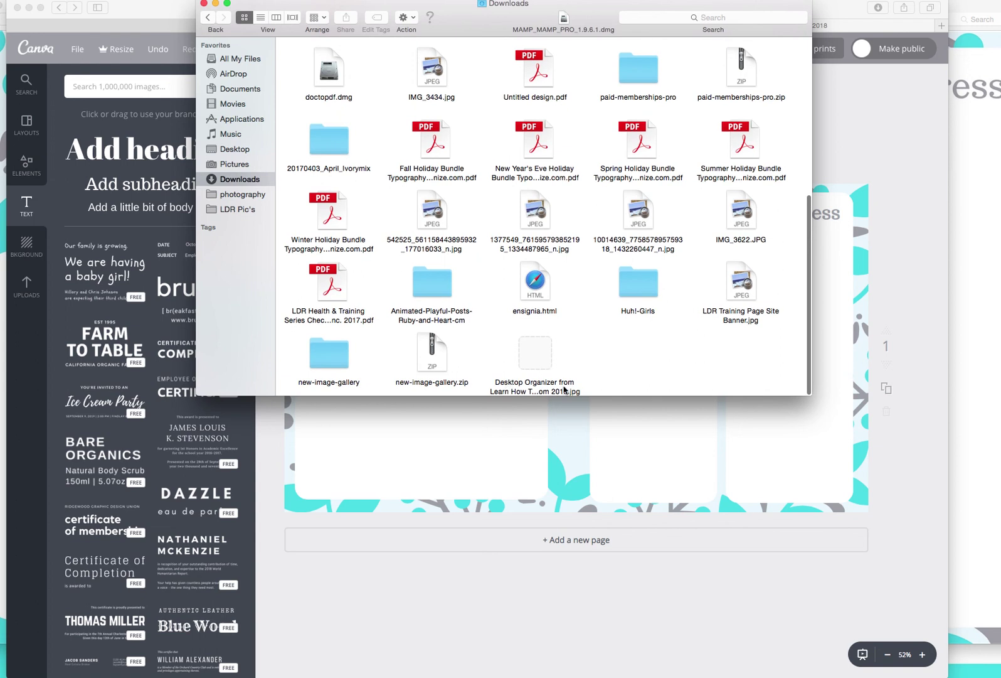
pyautogui.click(536, 361)
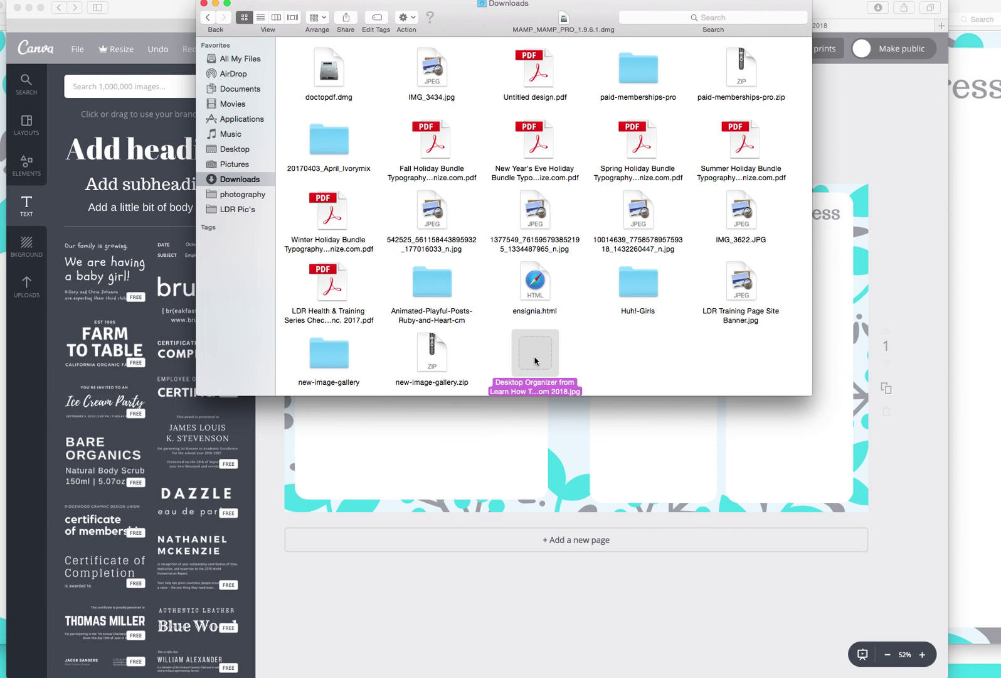
pyautogui.rightClick(536, 361)
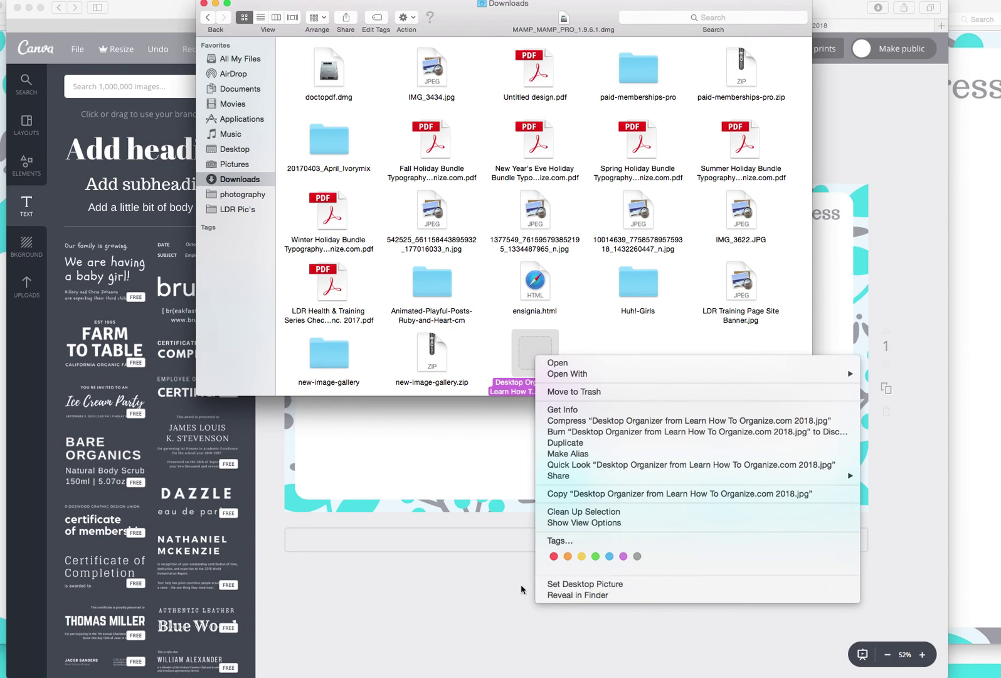
pyautogui.click(463, 585)
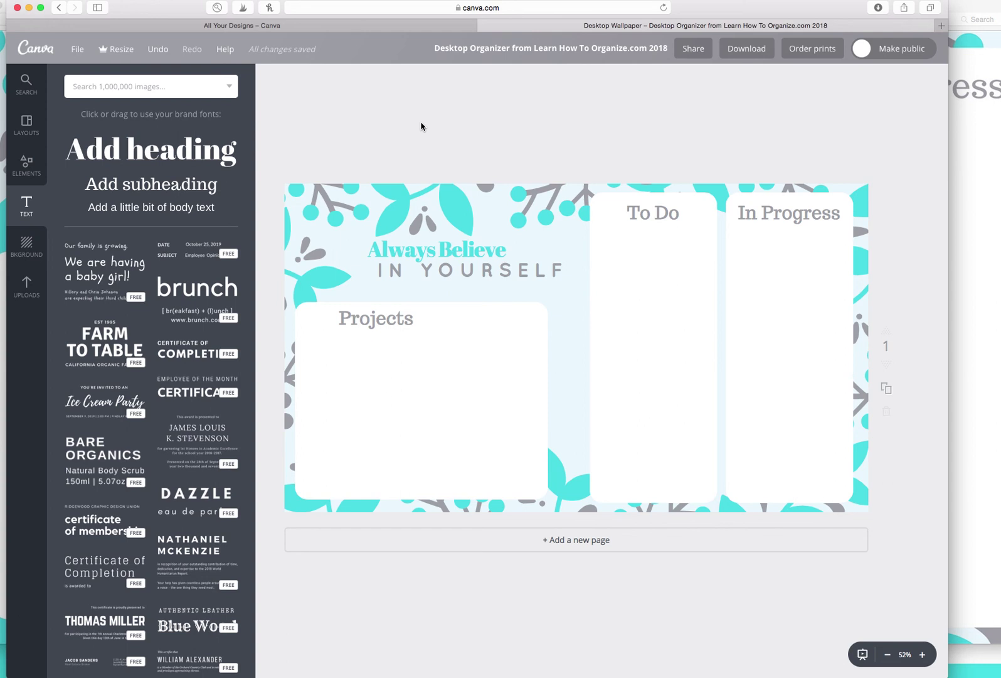
# Step: Quit QuickTime Player and name the unsaved screen recording, starting with "Desktop Organizer How To", for saving on the Desktop
pyautogui.moveTo(7, 351)
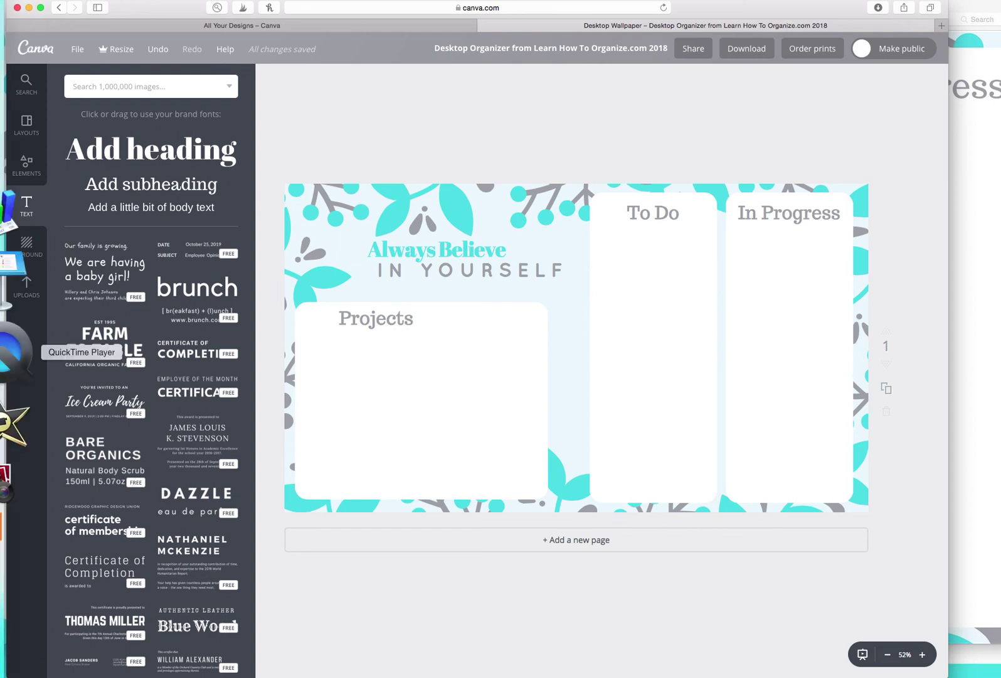
pyautogui.rightClick(6, 349)
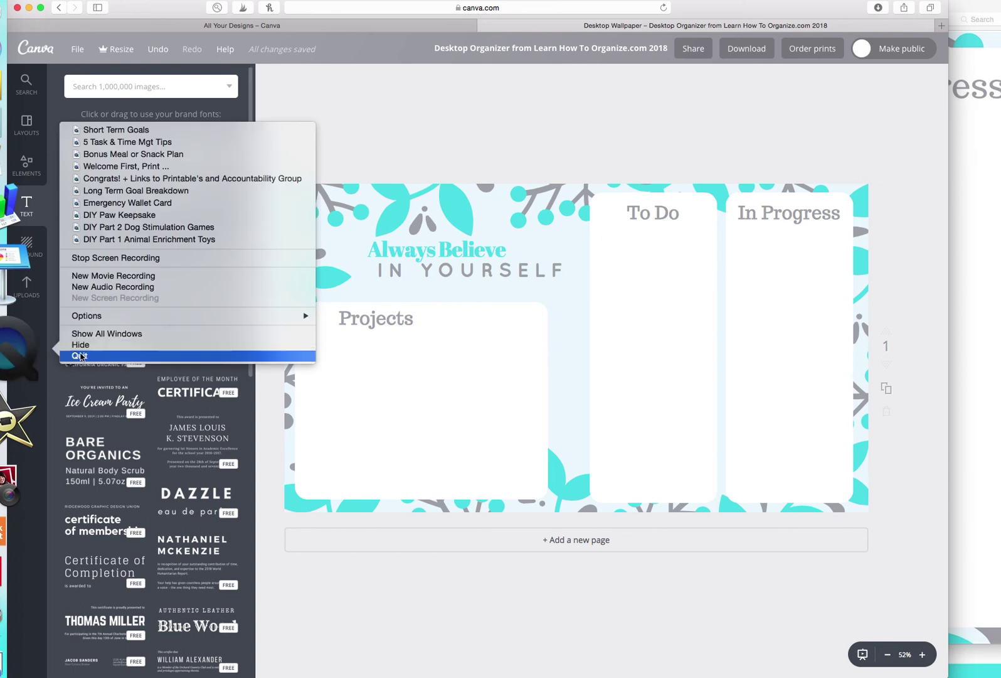
pyautogui.click(79, 354)
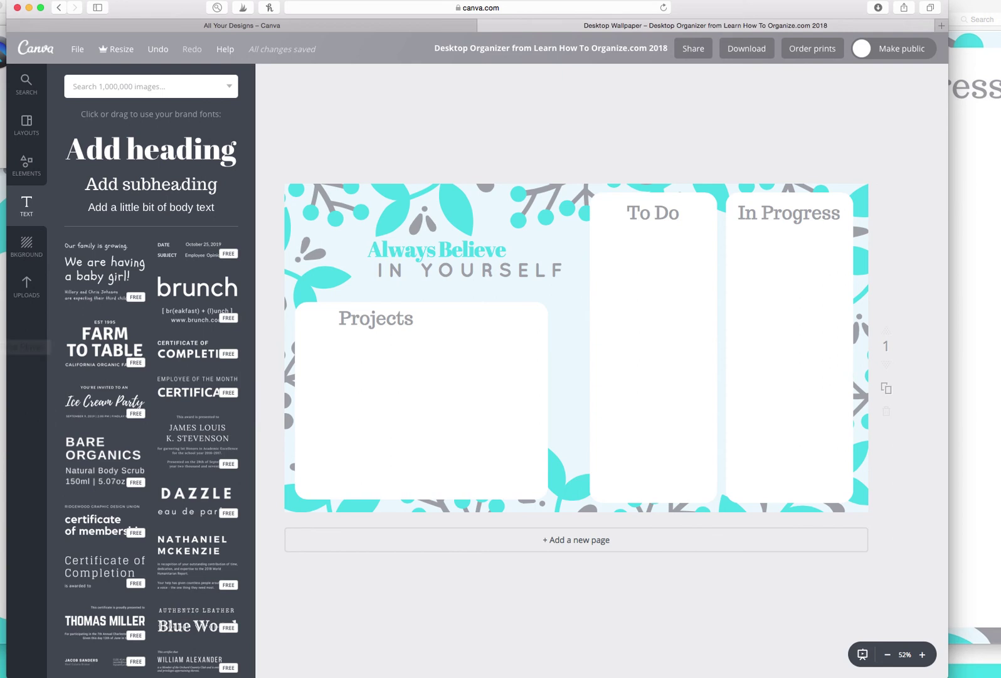
pyautogui.click(14, 346)
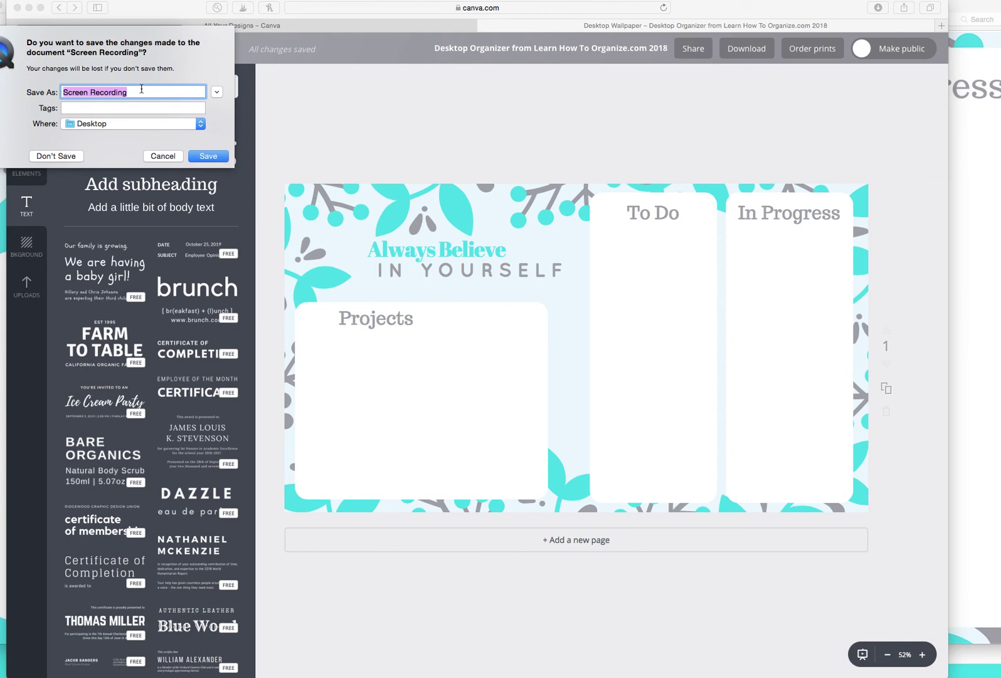
pyautogui.write('Ca')
pyautogui.press('BackSpace')
pyautogui.press('BackSpace')
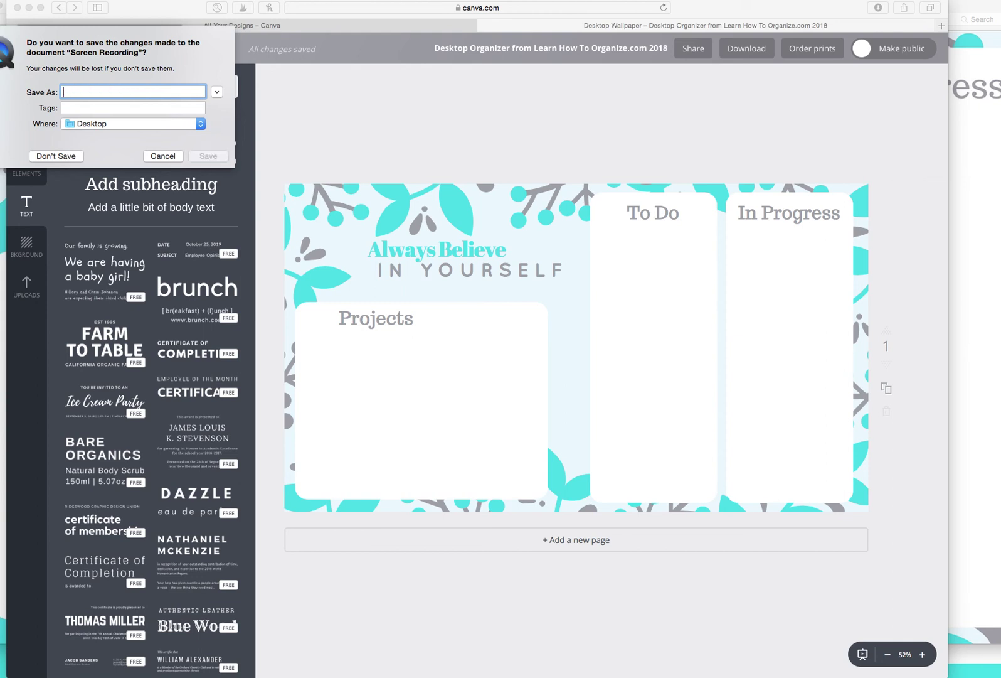
pyautogui.write('Desktop Organi')
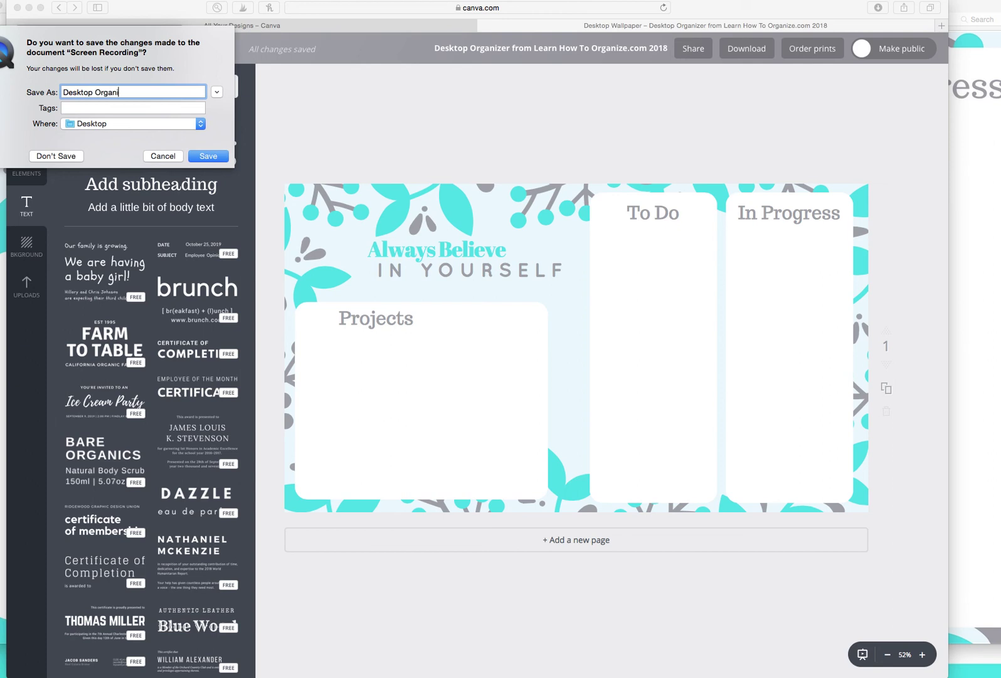
pyautogui.write('zer How To Vi')
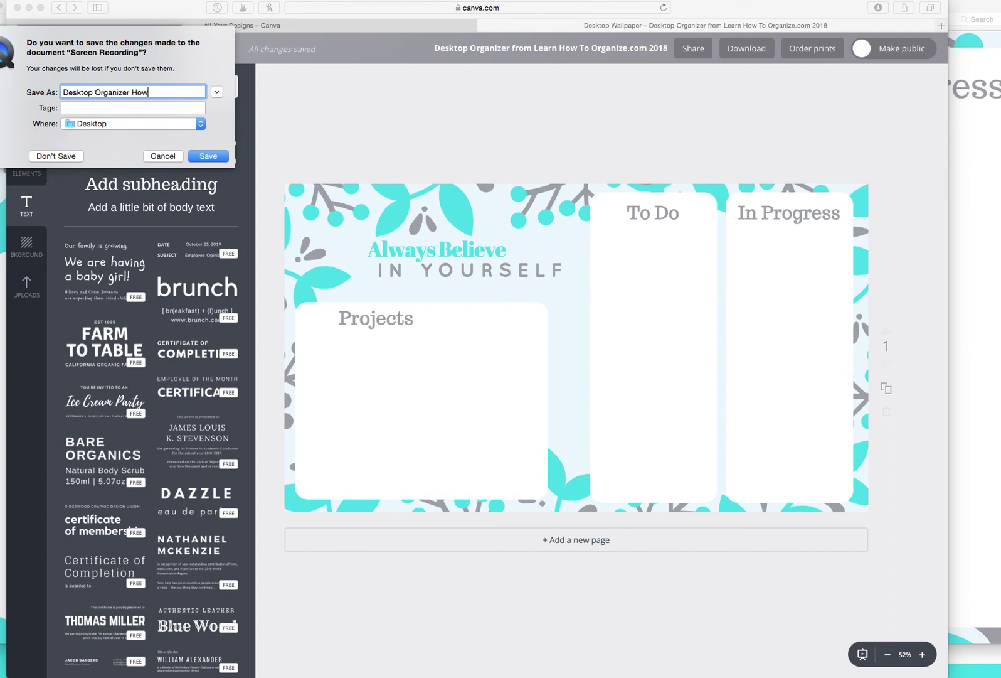